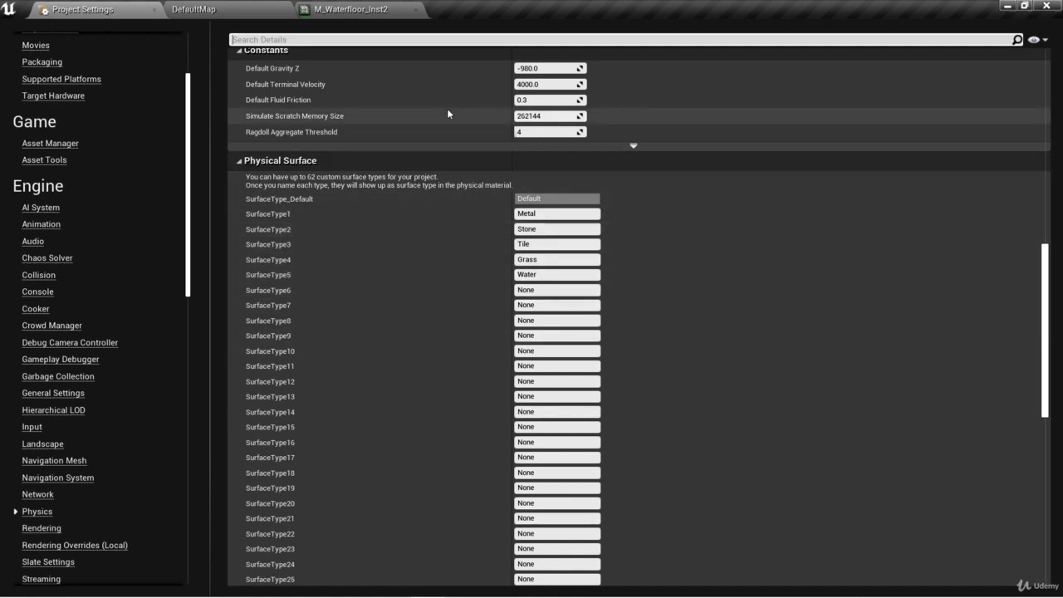
# Step: Close the Project Settings and the M_Waterfloor_Inst2 material instance, returning to the DefaultMap level
pyautogui.click(152, 10)
pyautogui.click(233, 10)
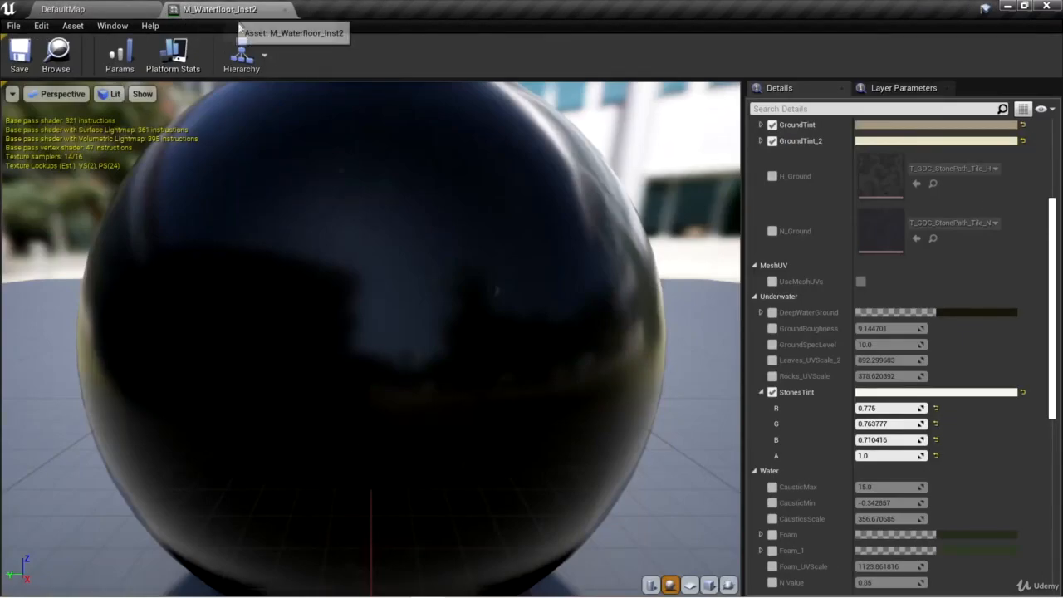
pyautogui.click(284, 10)
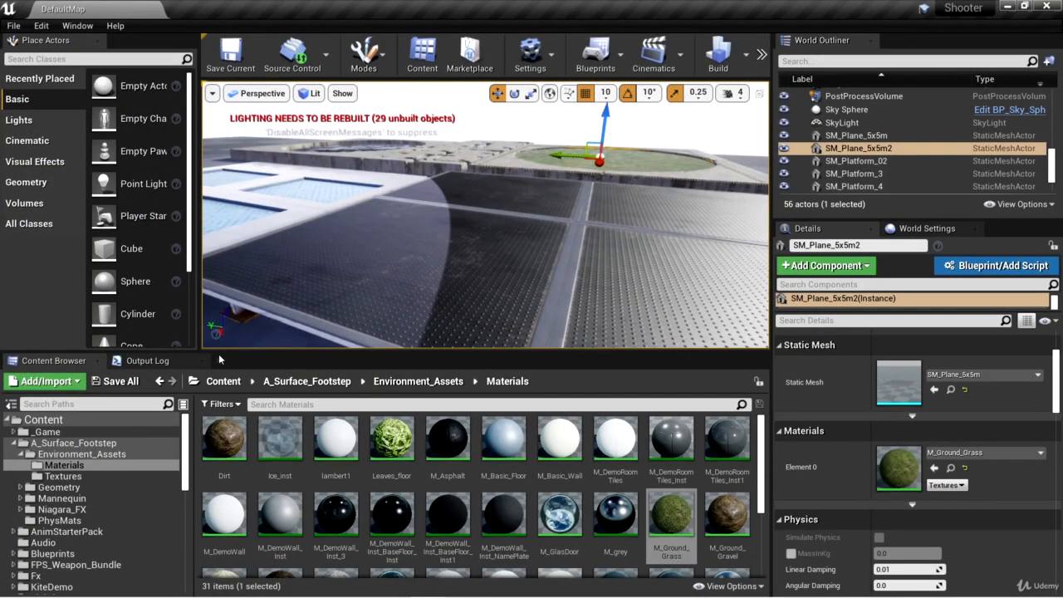
# Step: Locate the material of the metal platform SM_Platform_5 among the assets and inspect the MI_Platform_01 instance's physical material setting
pyautogui.moveTo(486, 216); pyautogui.dragTo(577, 268, button='right')
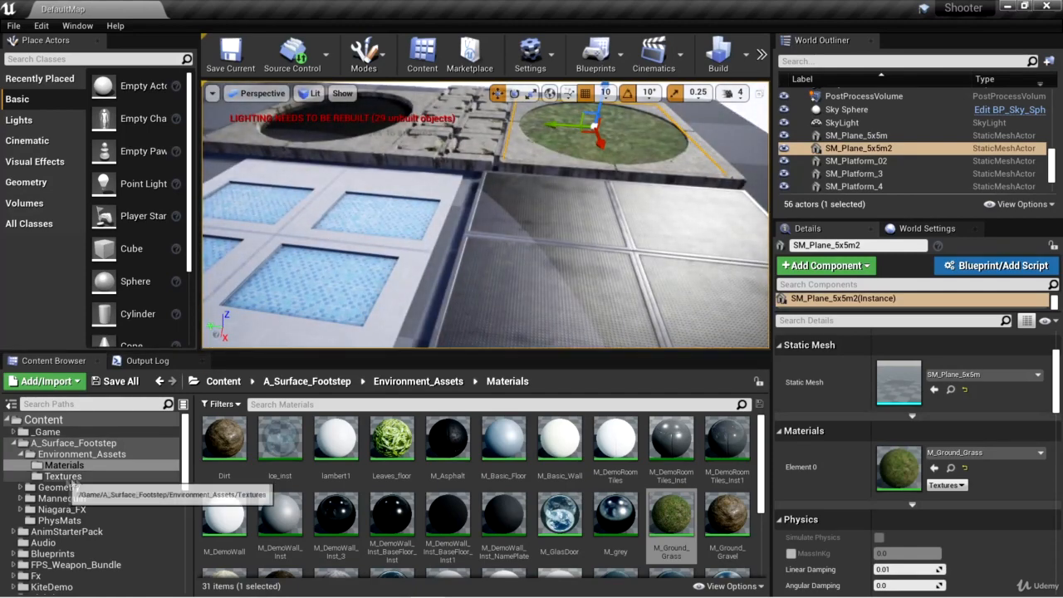
pyautogui.moveTo(647, 248); pyautogui.dragTo(666, 280, button='right')
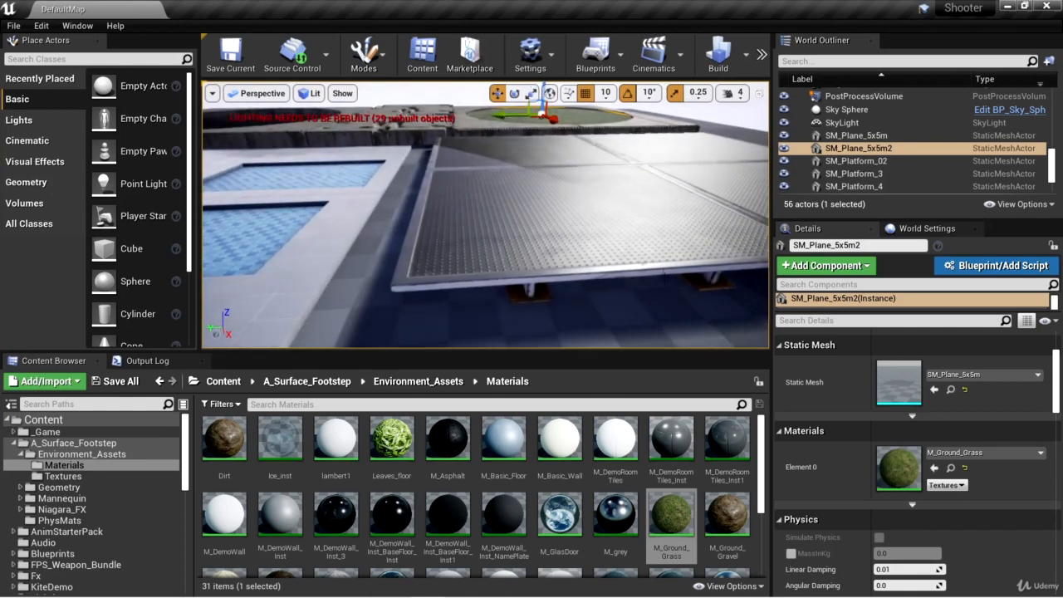
pyautogui.click(591, 213)
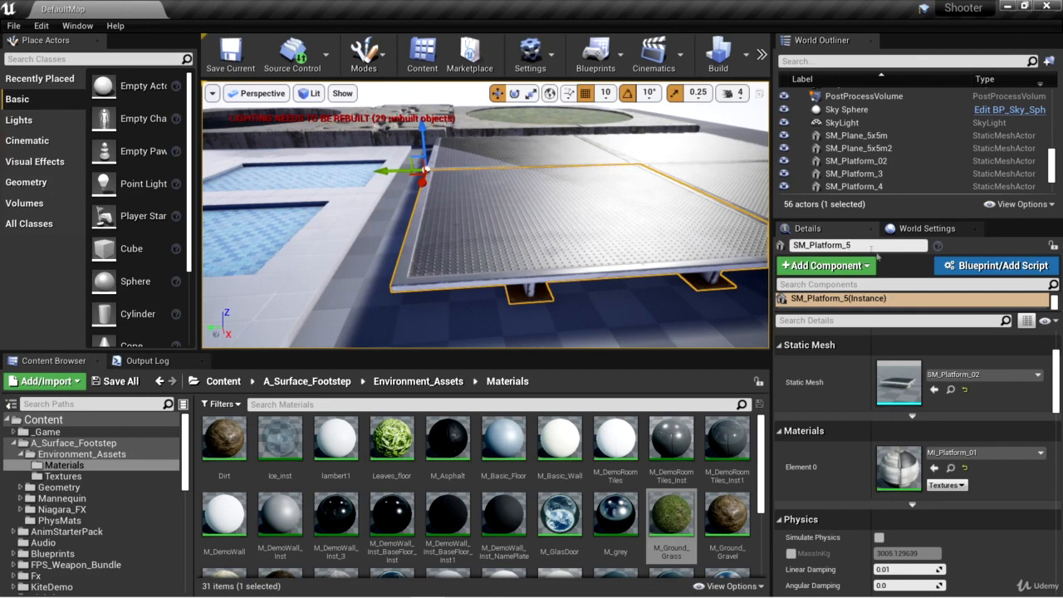
pyautogui.click(951, 469)
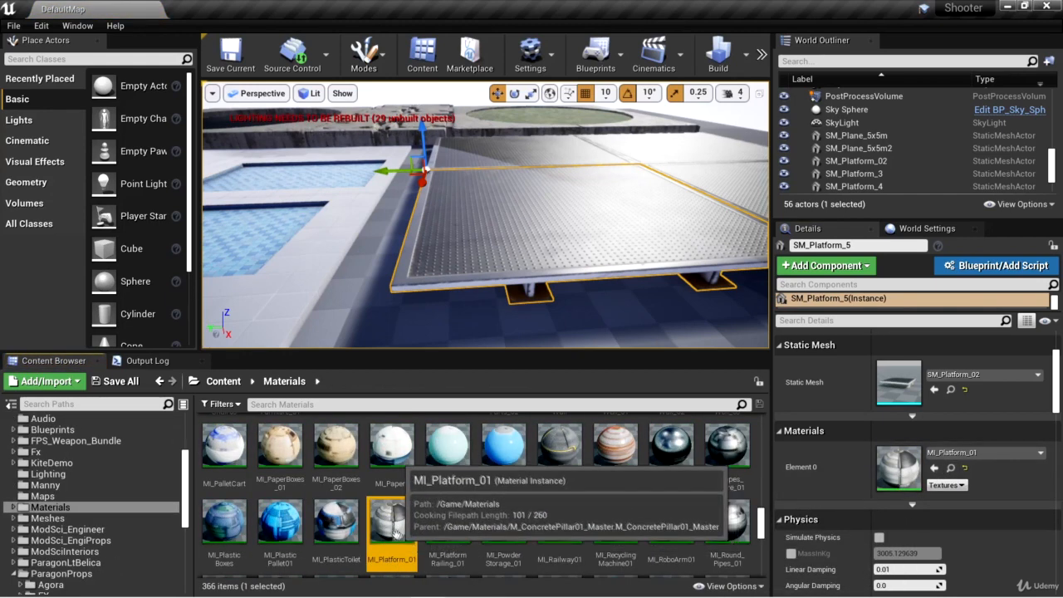
pyautogui.doubleClick(404, 519)
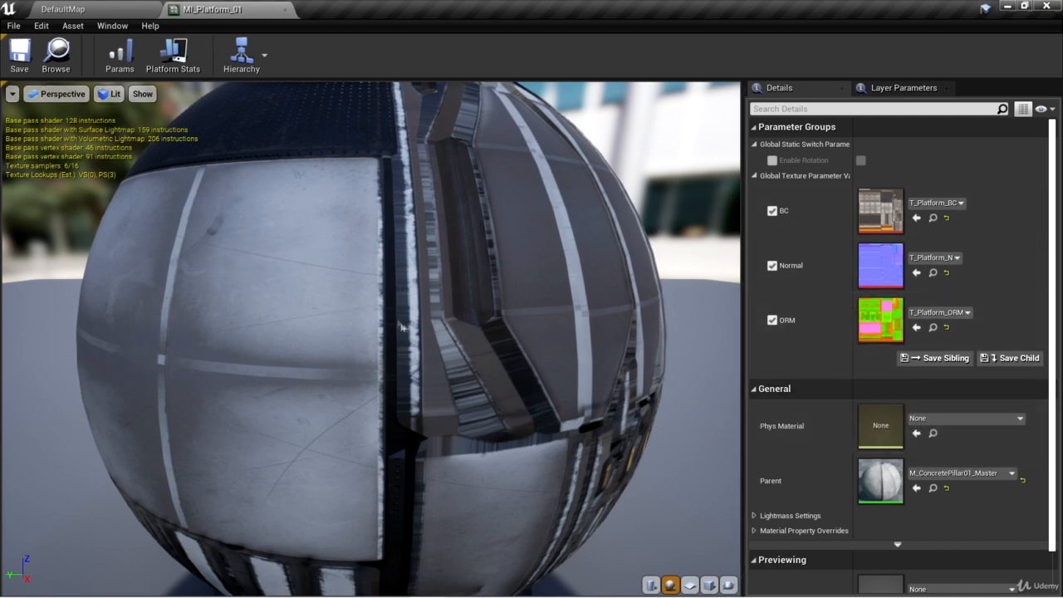
pyautogui.click(285, 9)
# Step: Create a PhysicalMaterials folder inside _Game/Materials and open it
pyautogui.moveTo(761, 520); pyautogui.dragTo(756, 420)
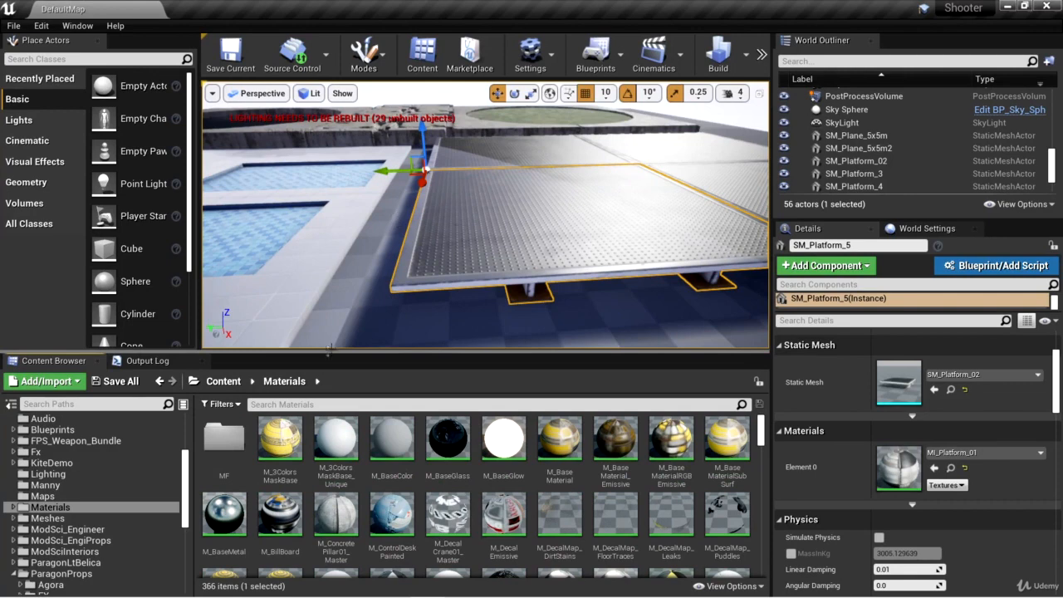
pyautogui.moveTo(185, 503); pyautogui.dragTo(191, 467)
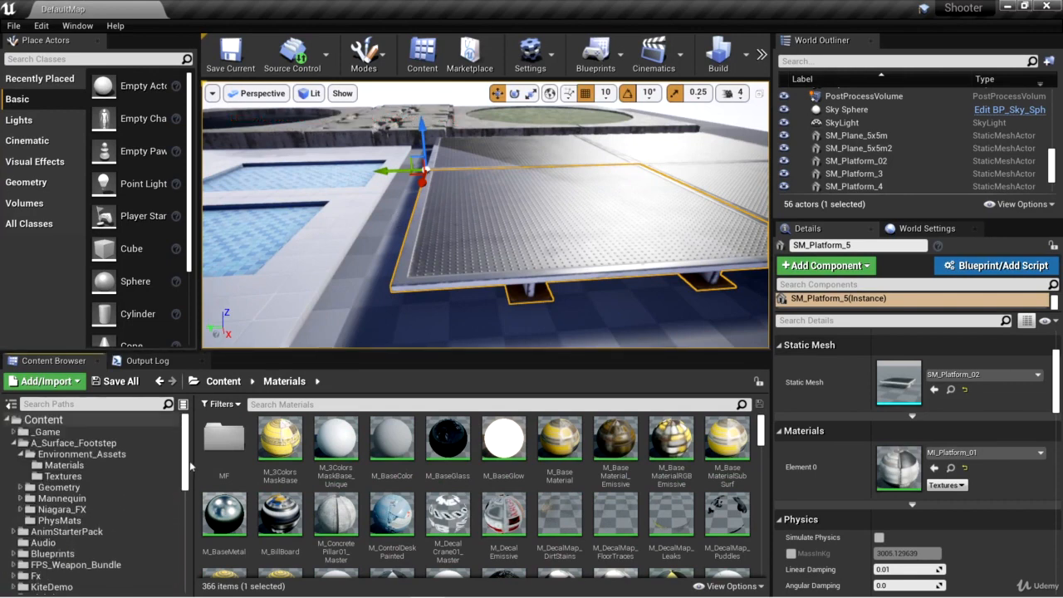
pyautogui.click(15, 432)
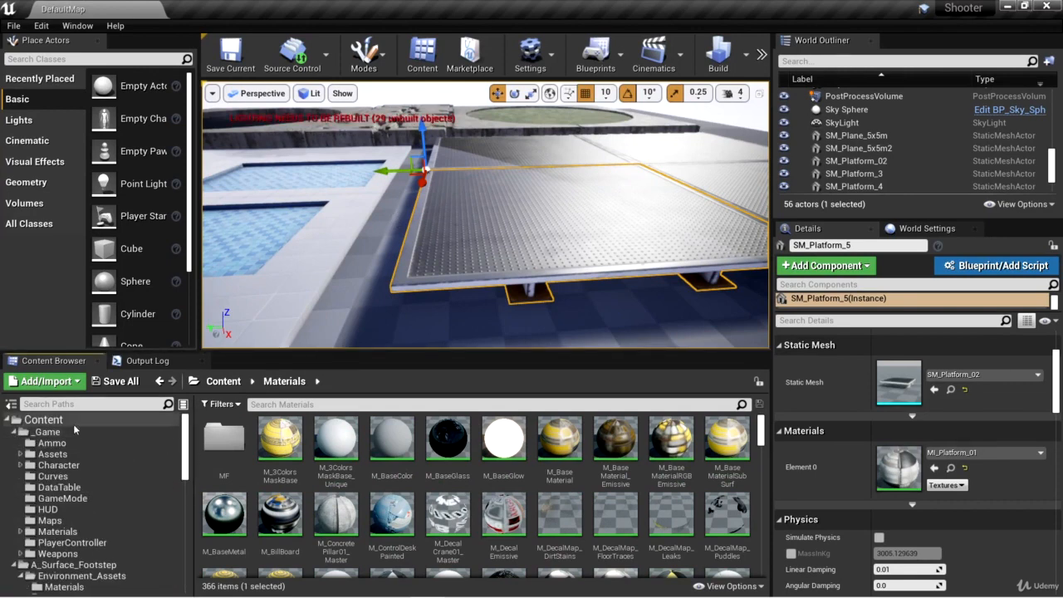
pyautogui.click(80, 533)
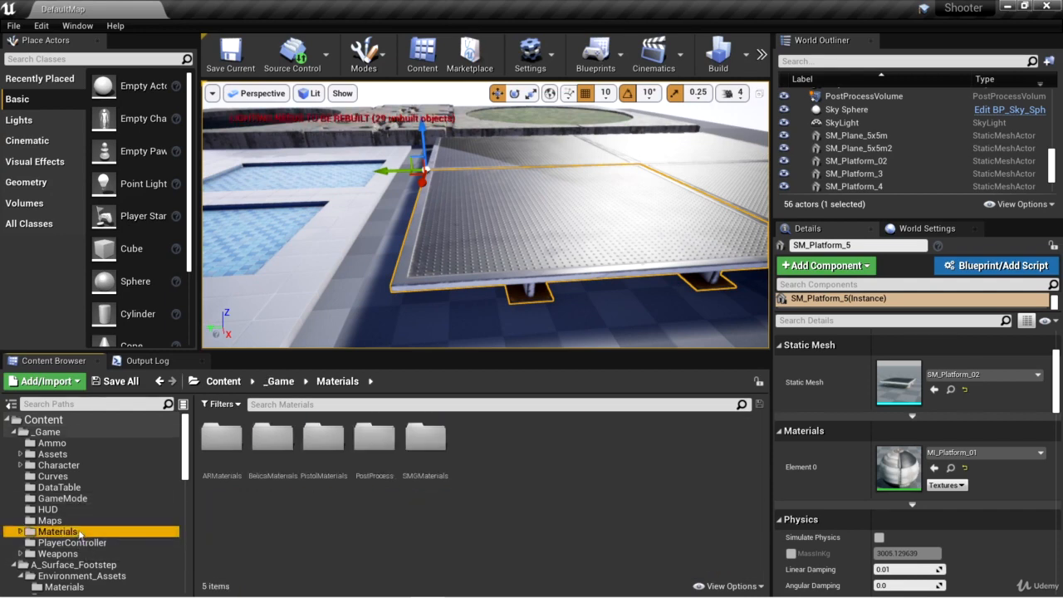
pyautogui.rightClick(514, 450)
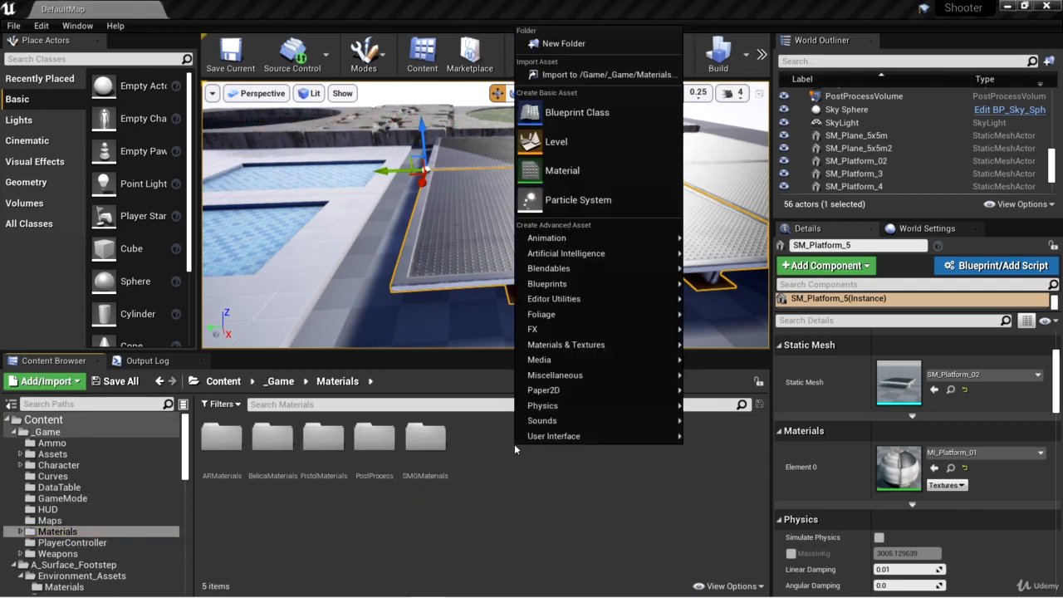
pyautogui.click(552, 42)
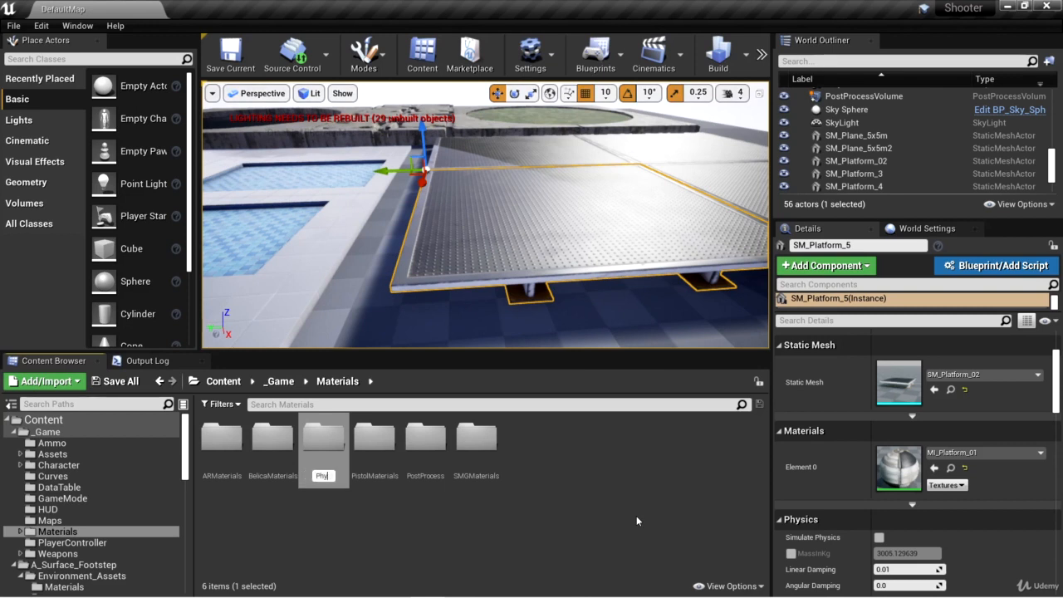
pyautogui.write('PhysicalMaterials')
pyautogui.press('Return')
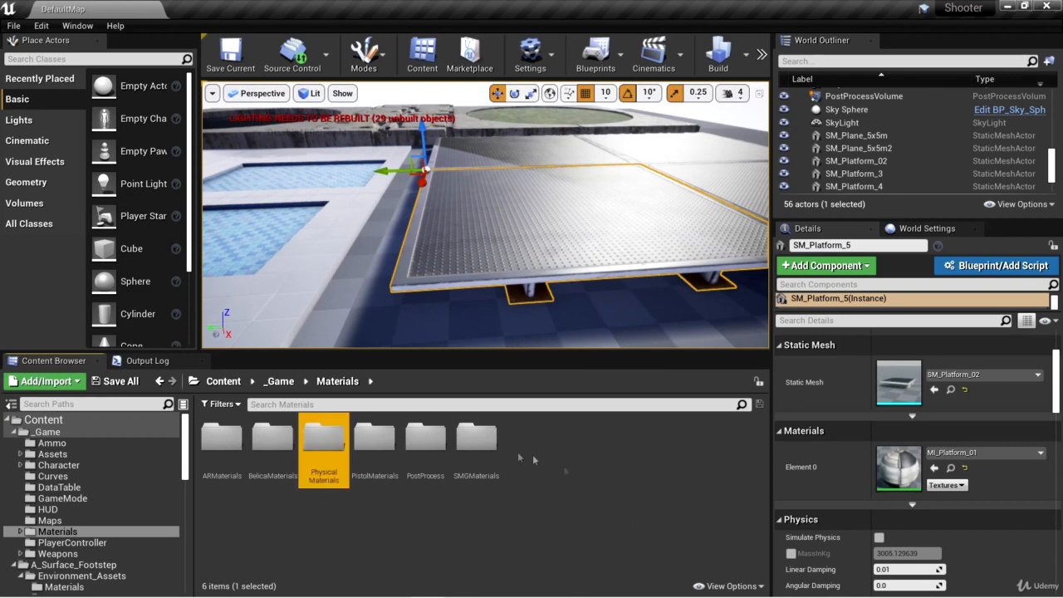
pyautogui.doubleClick(325, 442)
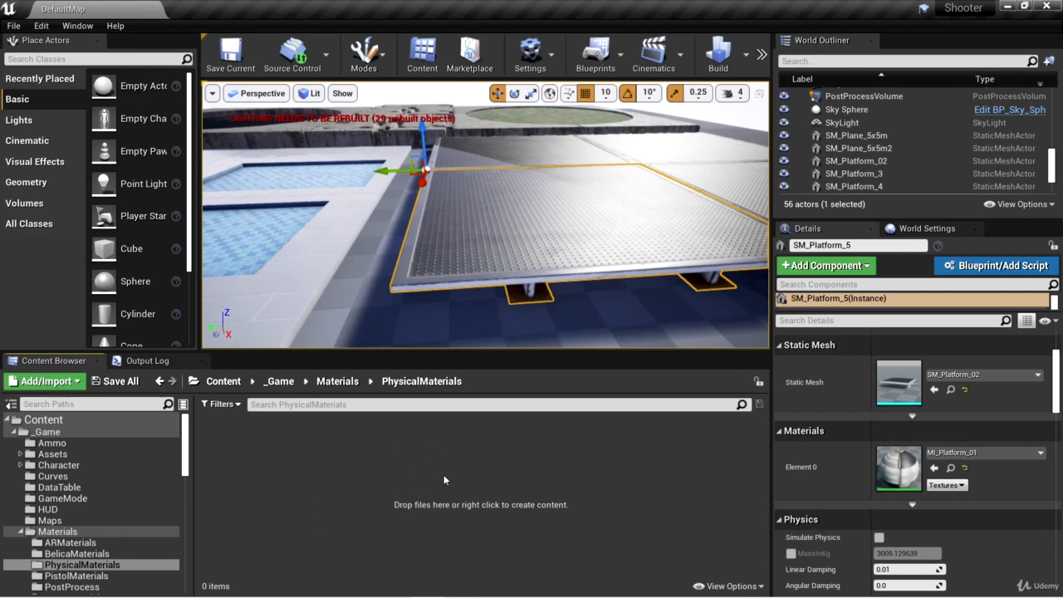
# Step: Create a physical material of class PhysicalMaterial in the PhysicalMaterials folder and name it PM_Metal
pyautogui.rightClick(334, 461)
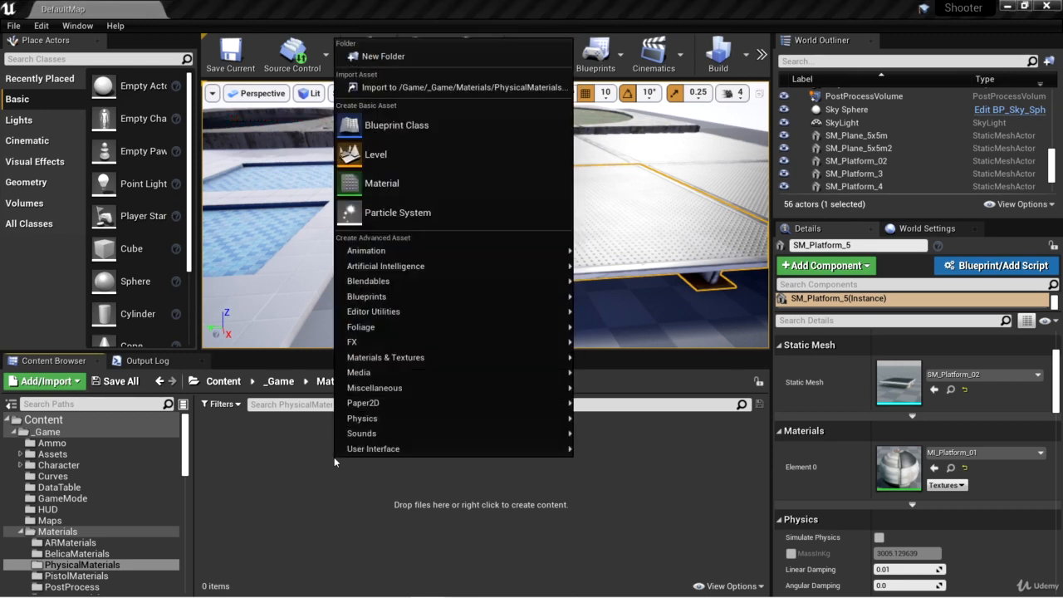
pyautogui.rightClick(397, 455)
pyautogui.rightClick(397, 455)
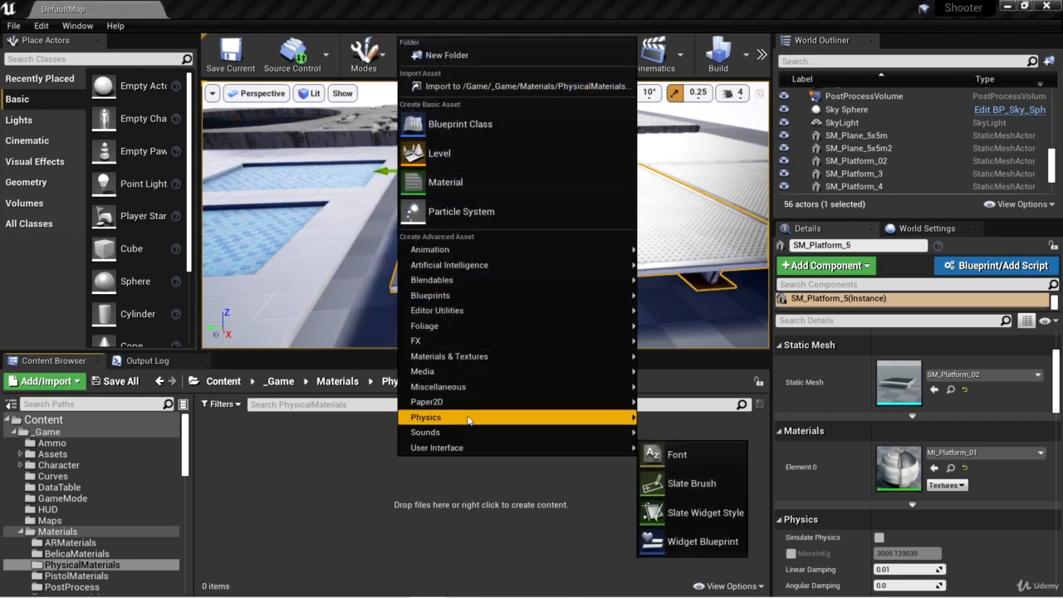
pyautogui.moveTo(469, 420)
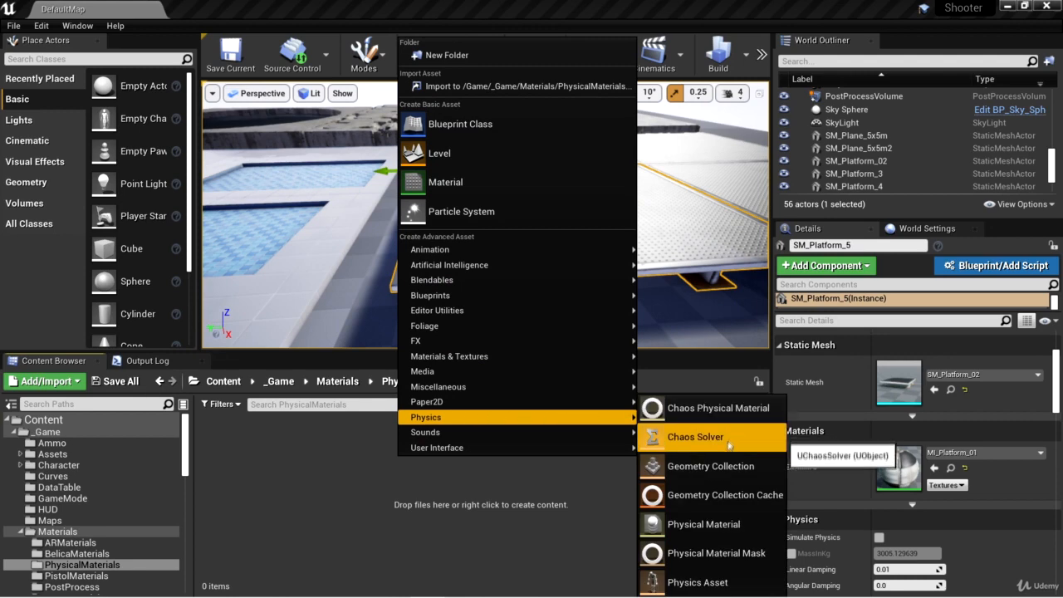
pyautogui.click(706, 524)
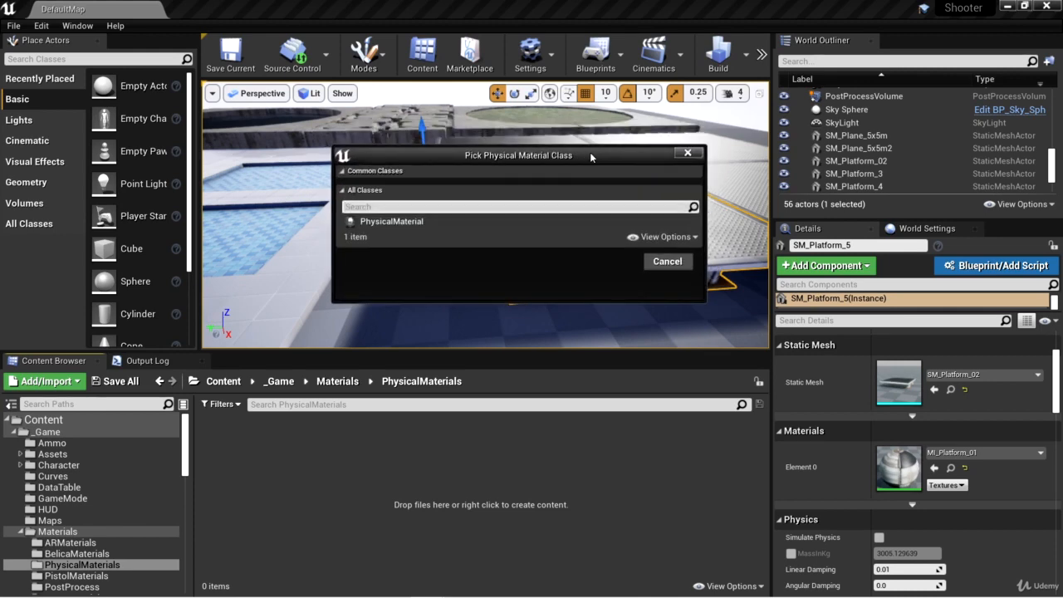
pyautogui.click(420, 222)
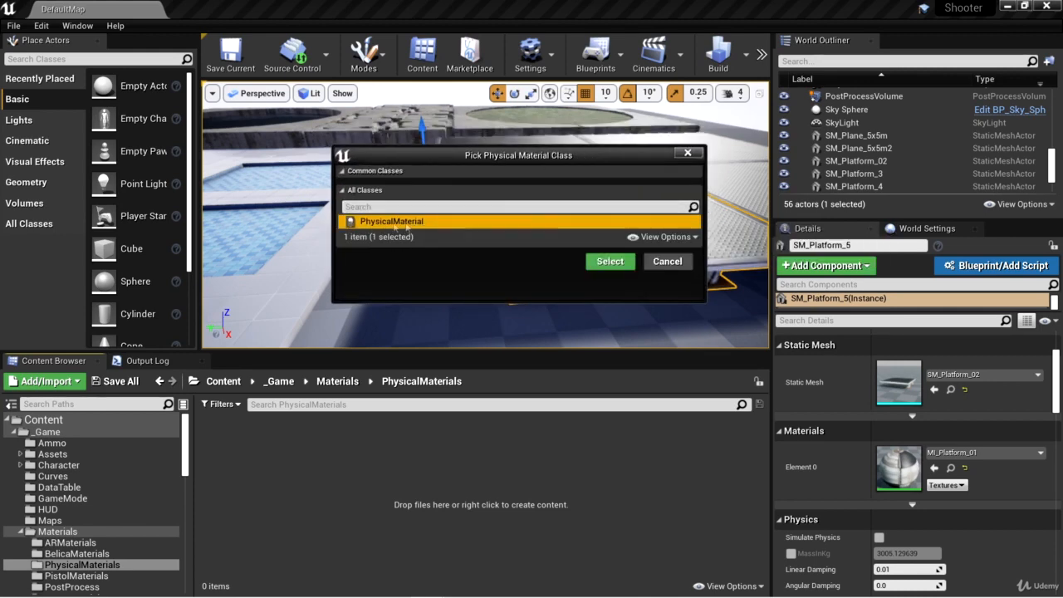
pyautogui.click(609, 261)
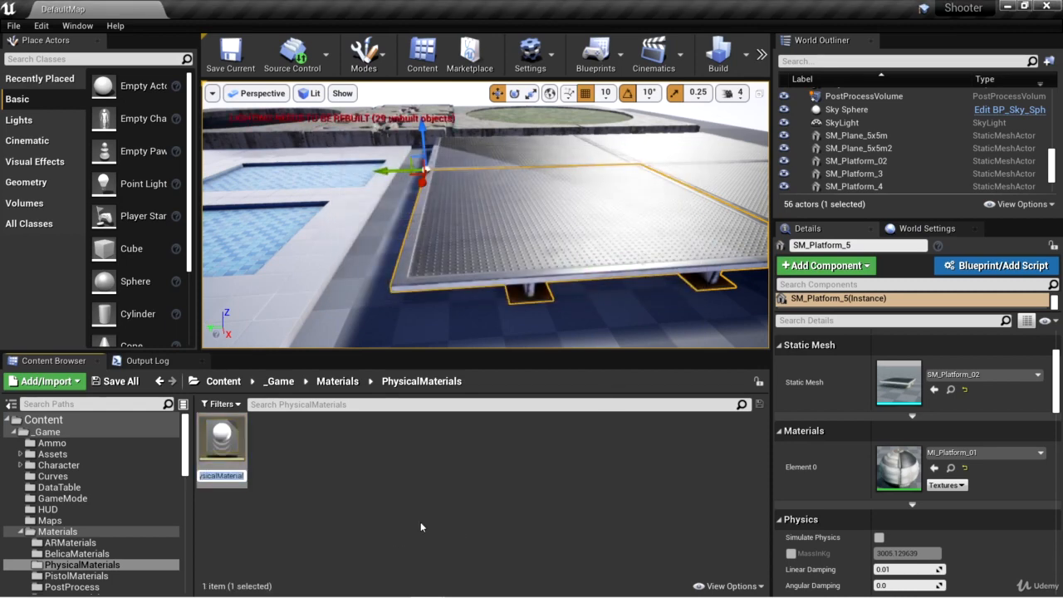
pyautogui.press('Return')
pyautogui.click(221, 475)
pyautogui.write('PM_Metal')
pyautogui.press('Return')
# Step: Set PM_Metal's surface type to Metal, then save and close the asset
pyautogui.doubleClick(230, 466)
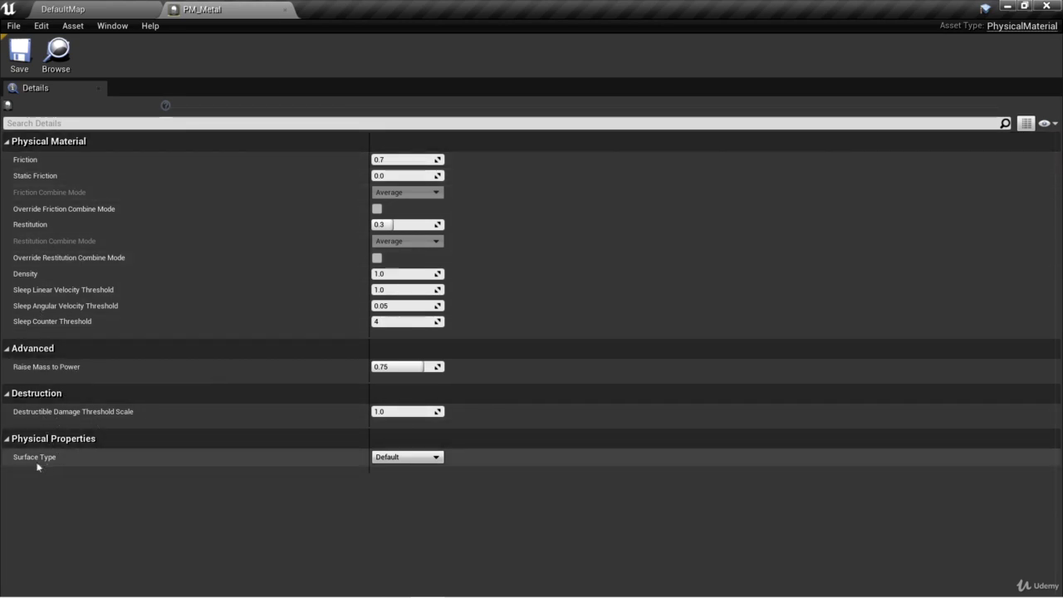
pyautogui.click(437, 459)
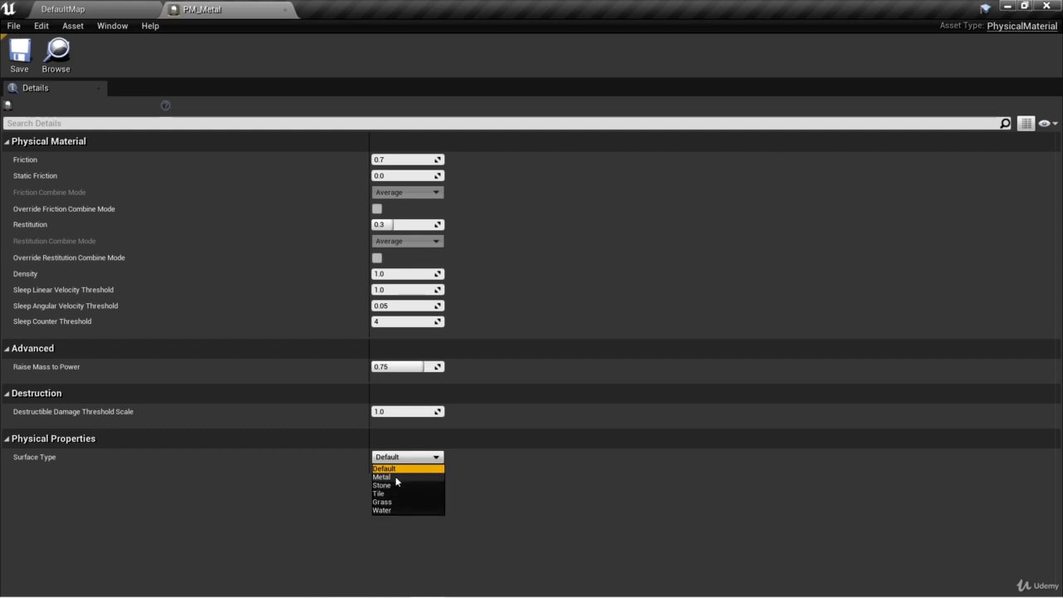
pyautogui.click(395, 476)
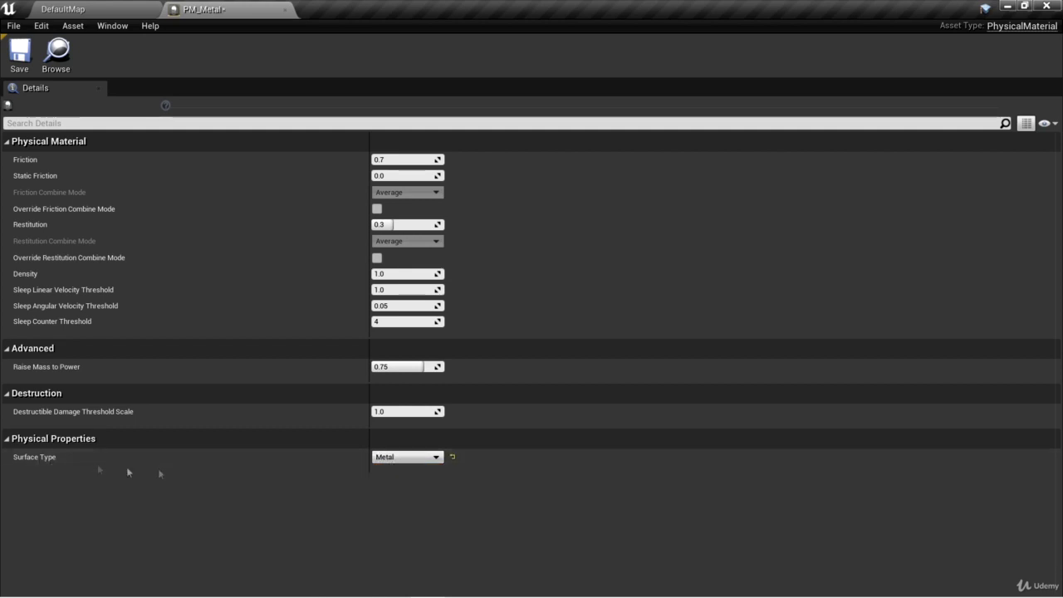
pyautogui.click(19, 53)
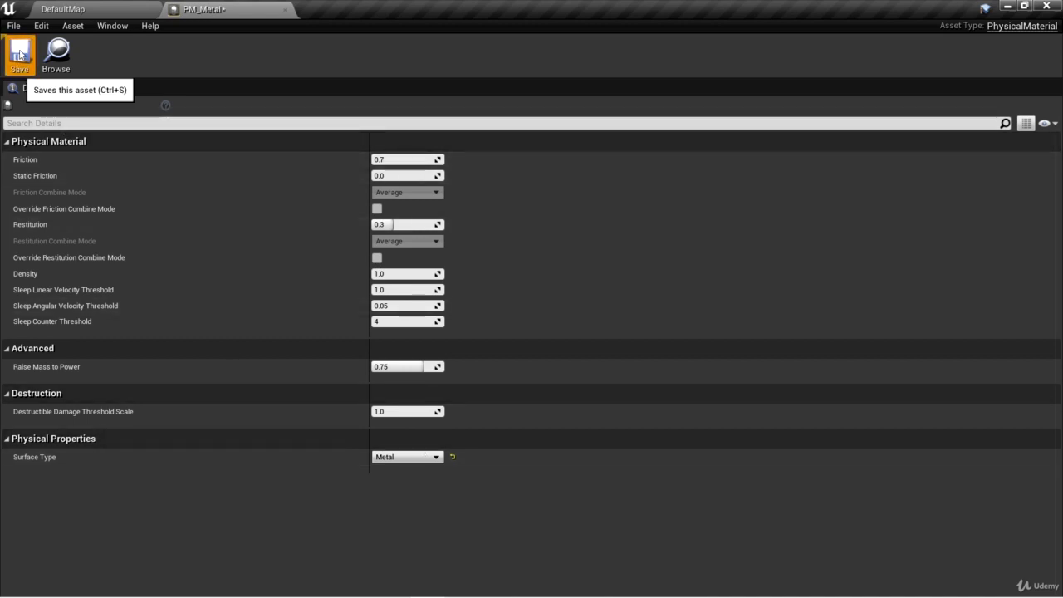
pyautogui.click(284, 10)
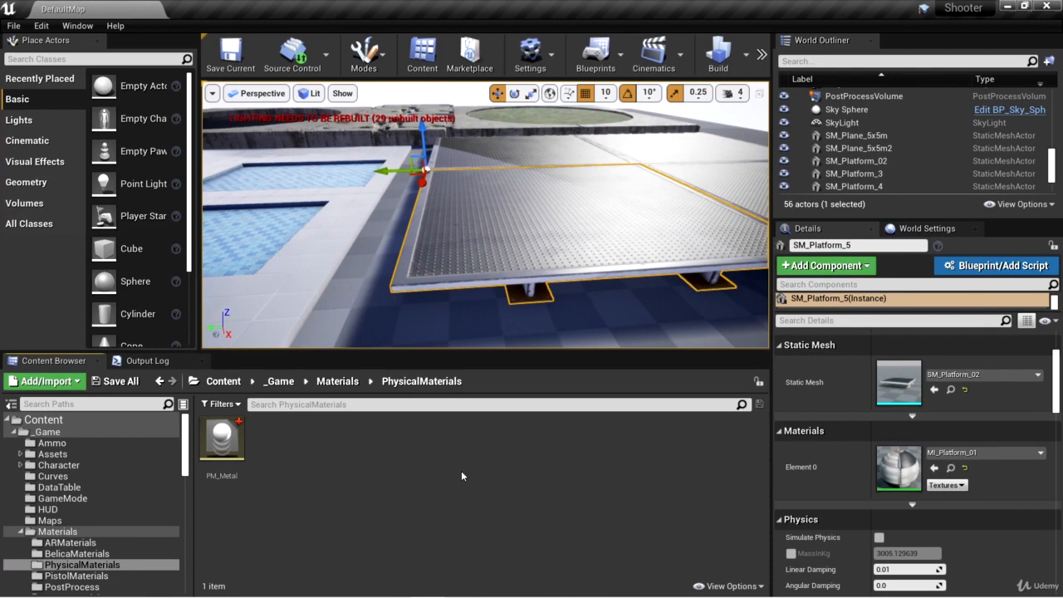
# Step: Create another physical material of class PhysicalMaterial and name it PM_Stone
pyautogui.rightClick(332, 448)
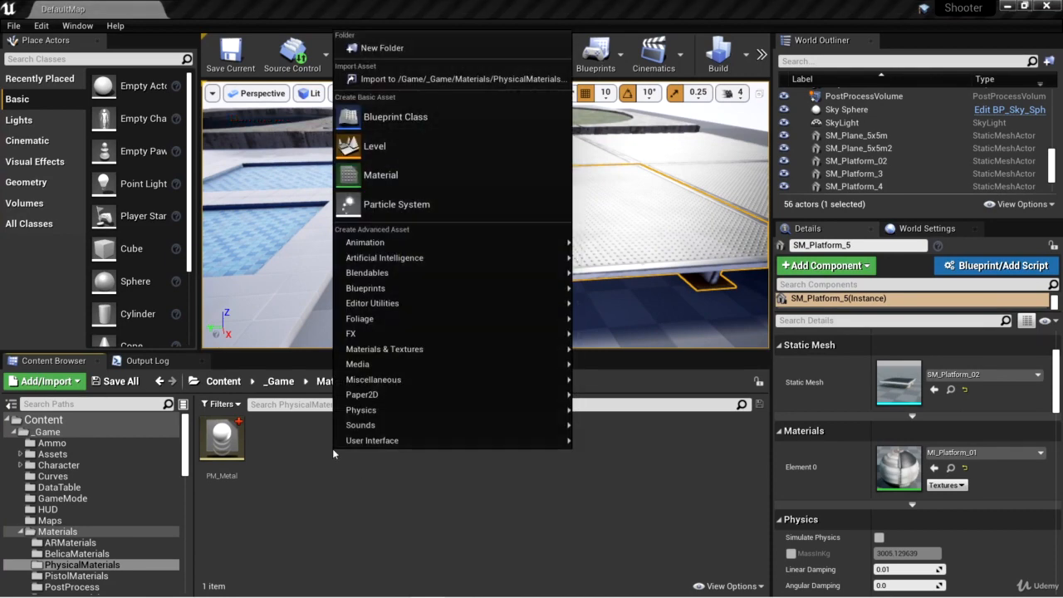
pyautogui.moveTo(421, 413)
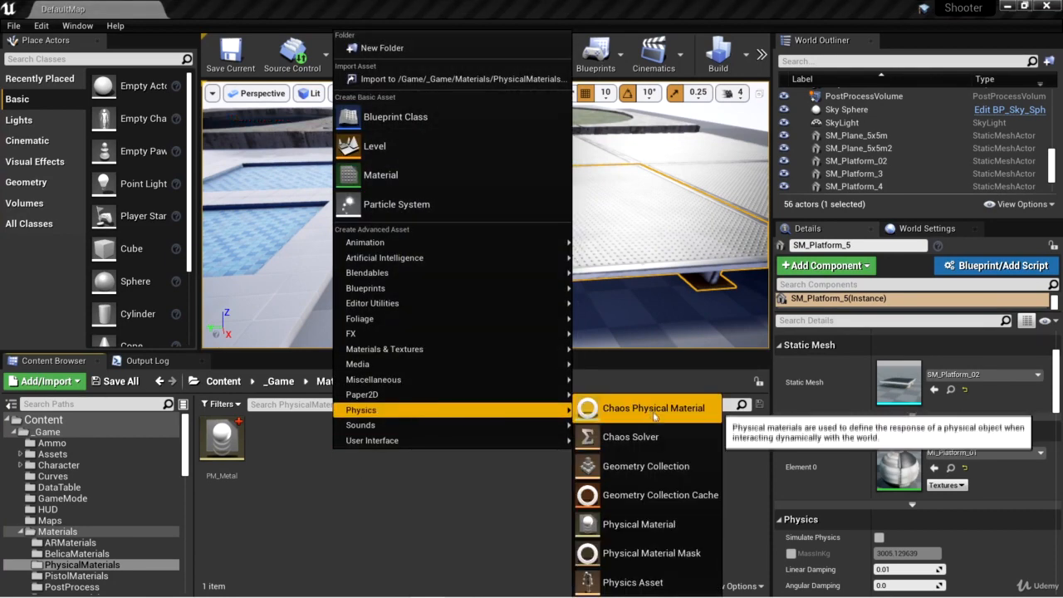
pyautogui.click(655, 524)
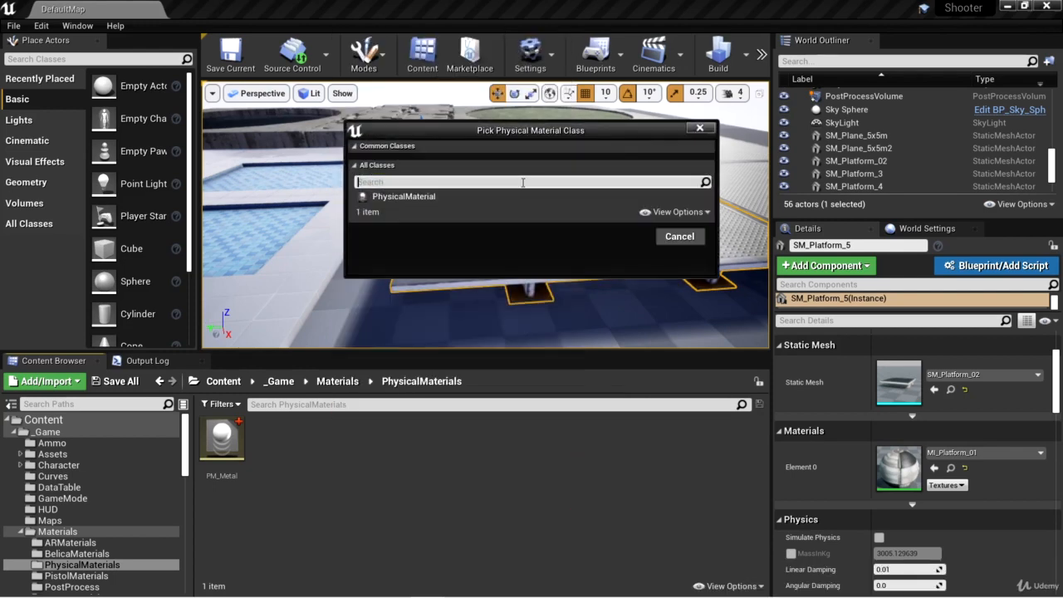
pyautogui.click(477, 197)
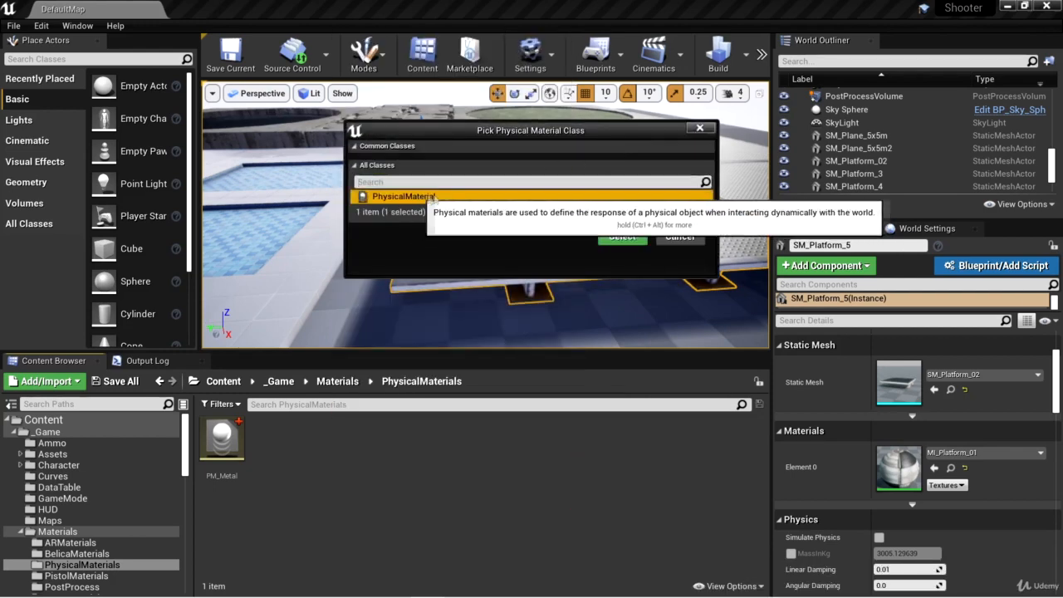
pyautogui.click(638, 241)
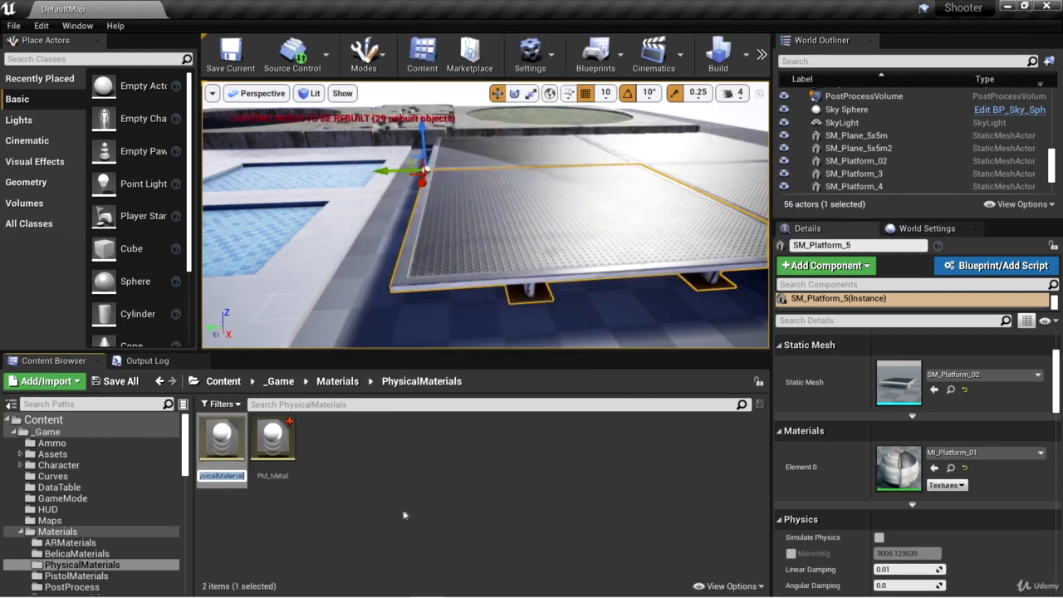
pyautogui.write('PM_Stone')
pyautogui.press('Return')
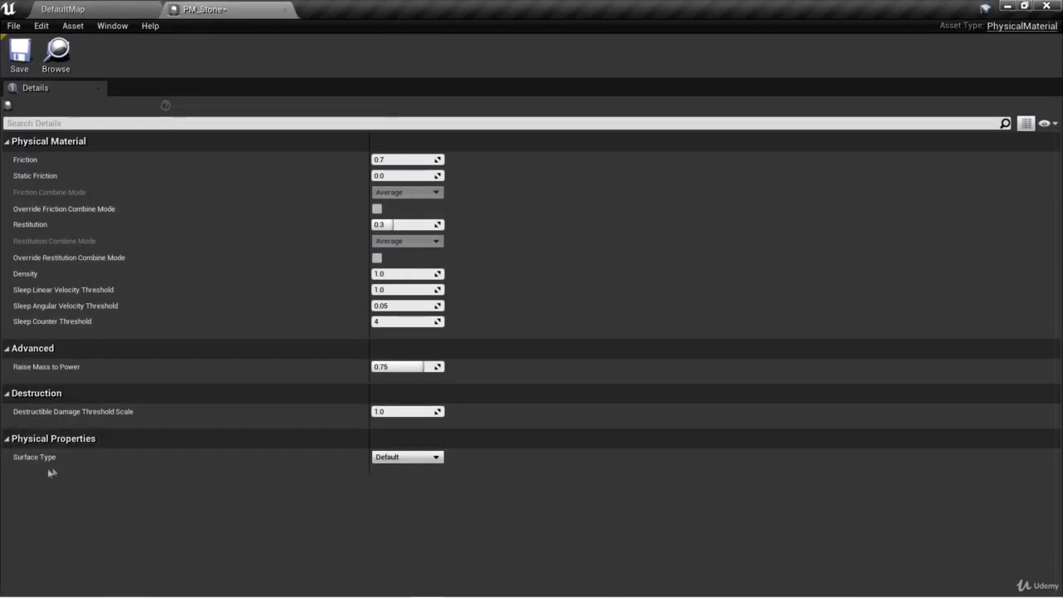
# Step: Set PM_Stone's surface type to Stone, then save and close the asset
pyautogui.click(402, 457)
pyautogui.click(383, 485)
pyautogui.click(19, 54)
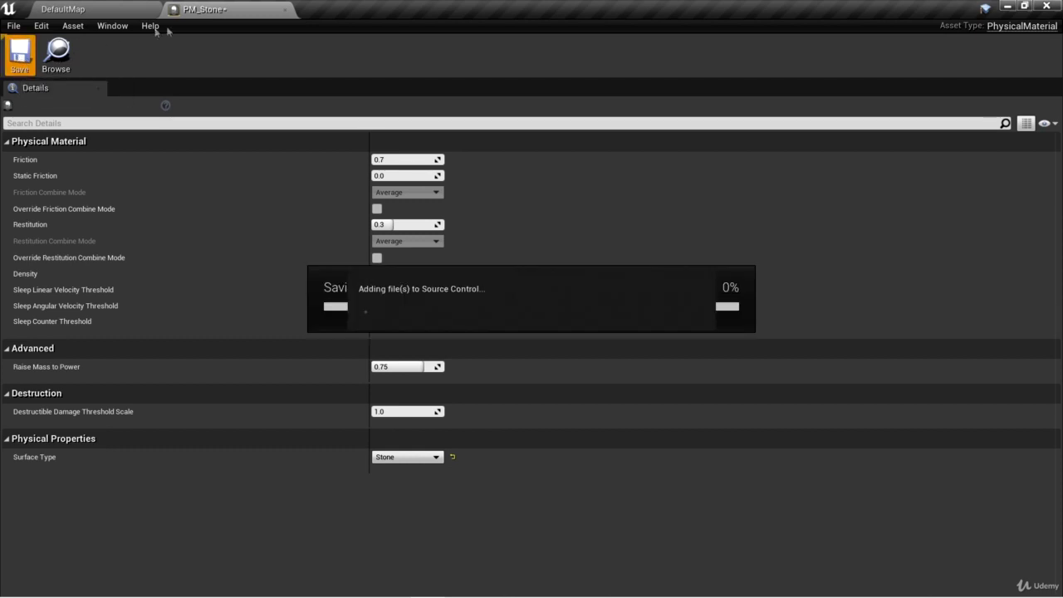
pyautogui.click(280, 11)
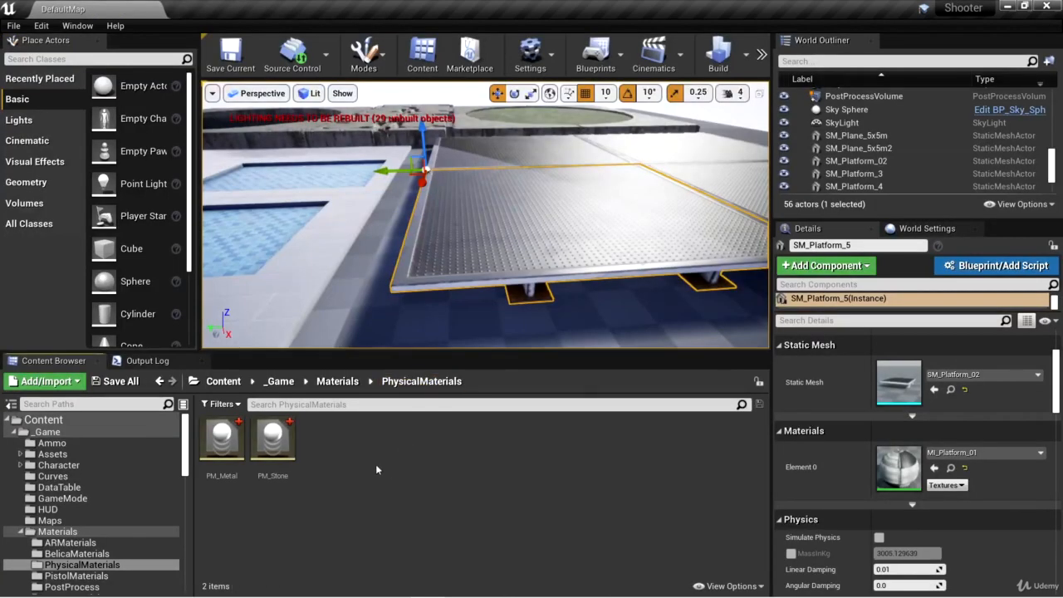
# Step: Create a physical material of class PhysicalMaterial in the PhysicalMaterials folder and name it PM_Tile
pyautogui.rightClick(376, 470)
pyautogui.moveTo(491, 429)
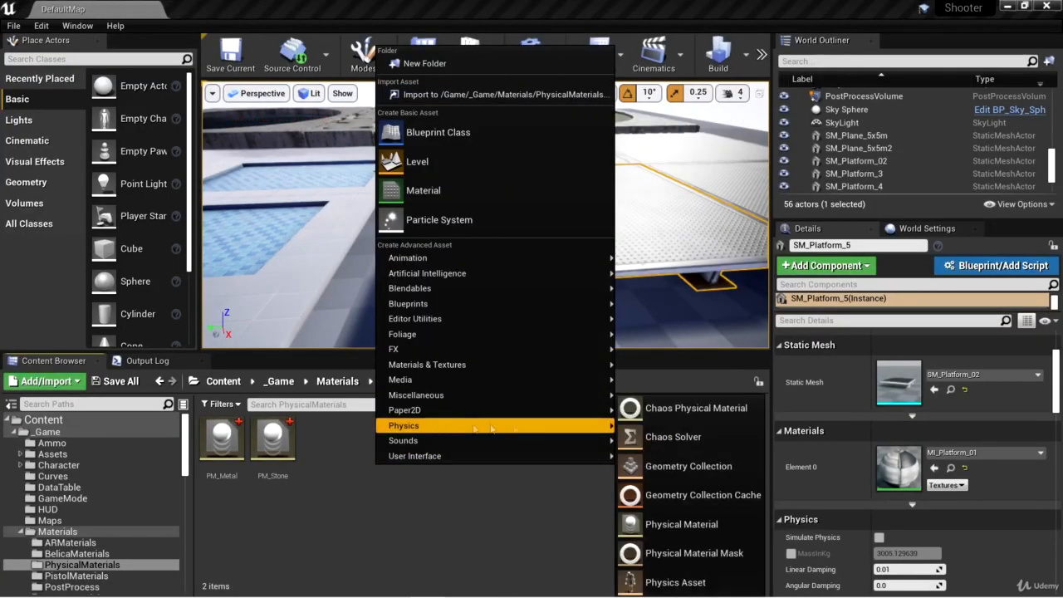
pyautogui.click(700, 524)
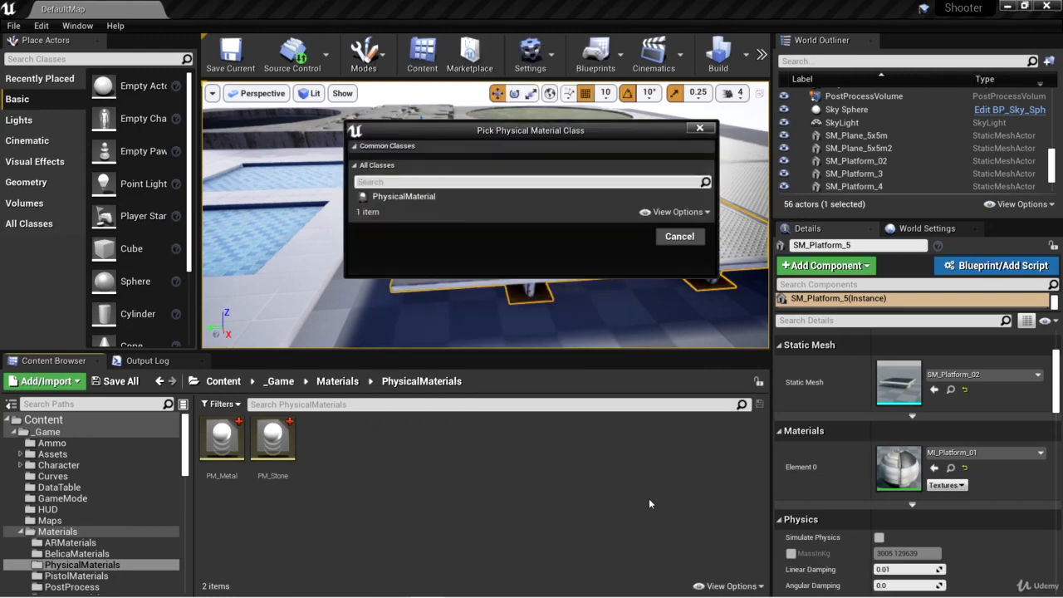
pyautogui.click(410, 197)
pyautogui.click(622, 236)
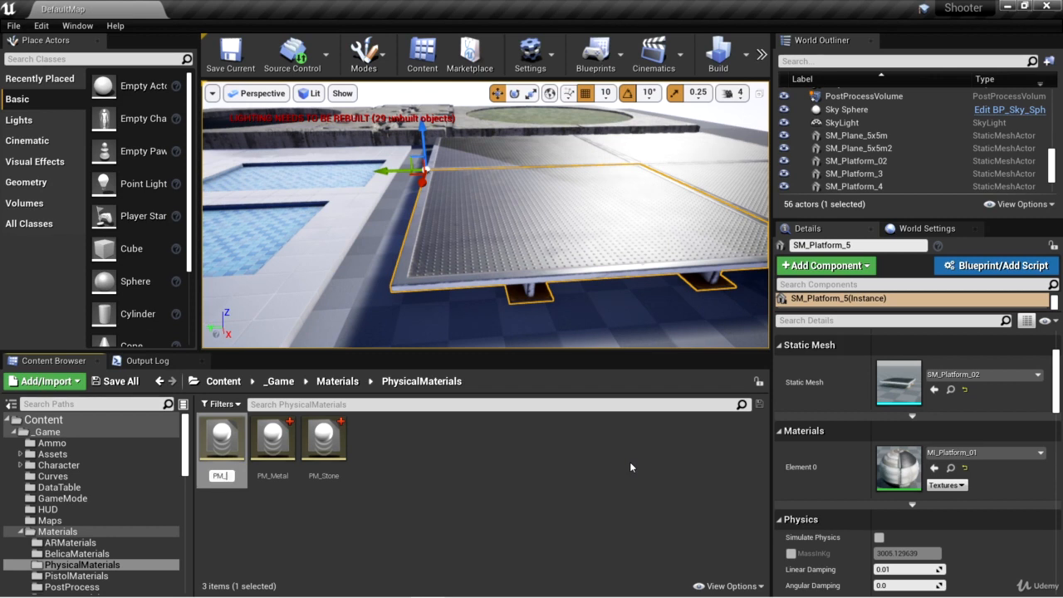
pyautogui.write('PM_Tile')
pyautogui.press('Return')
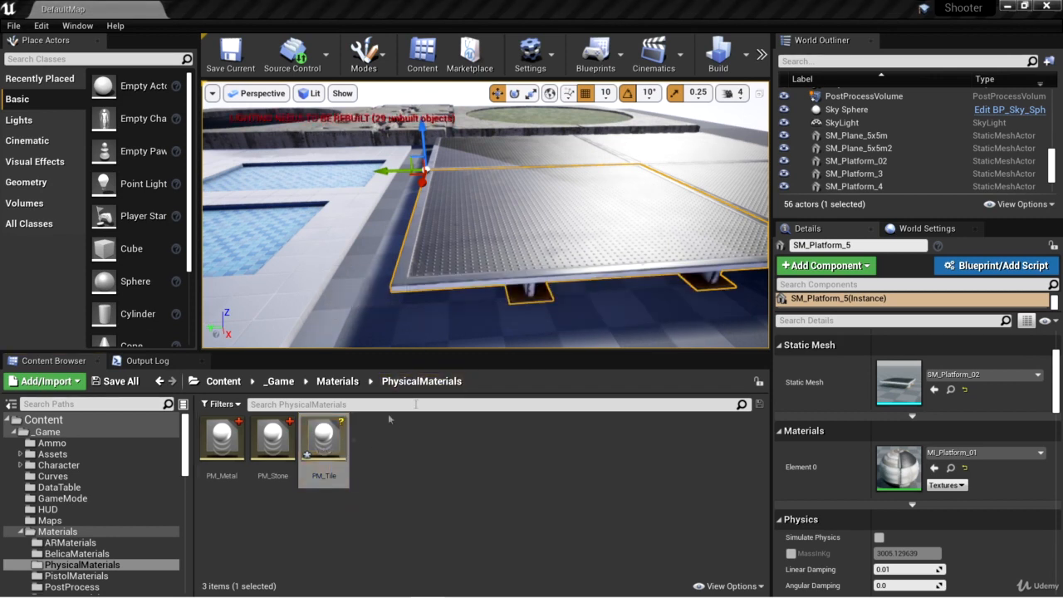
# Step: Set PM_Tile's surface type to Tile, then save and close the asset
pyautogui.doubleClick(324, 440)
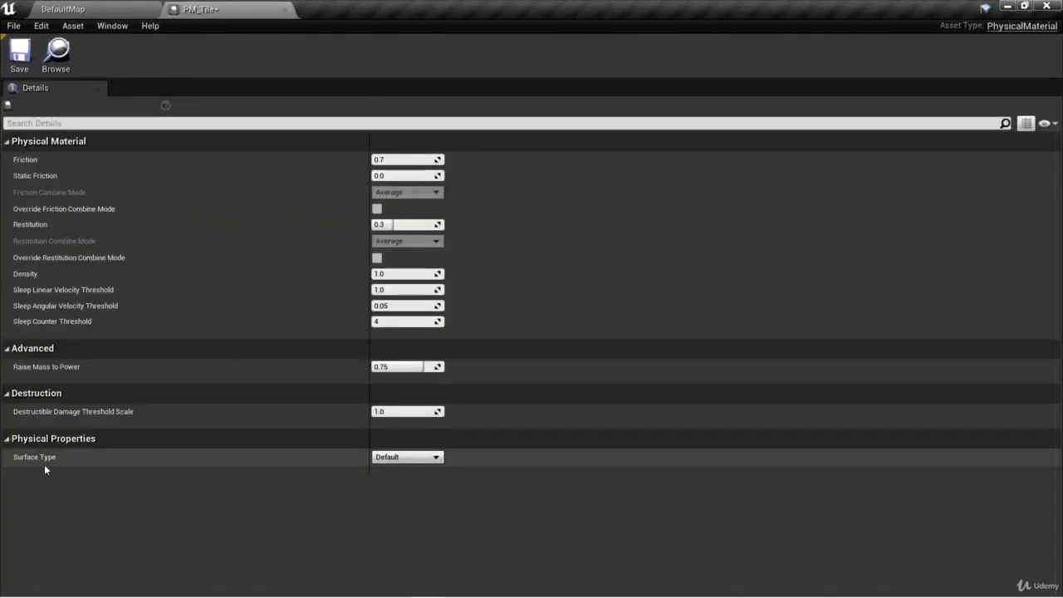
pyautogui.click(390, 457)
pyautogui.click(389, 490)
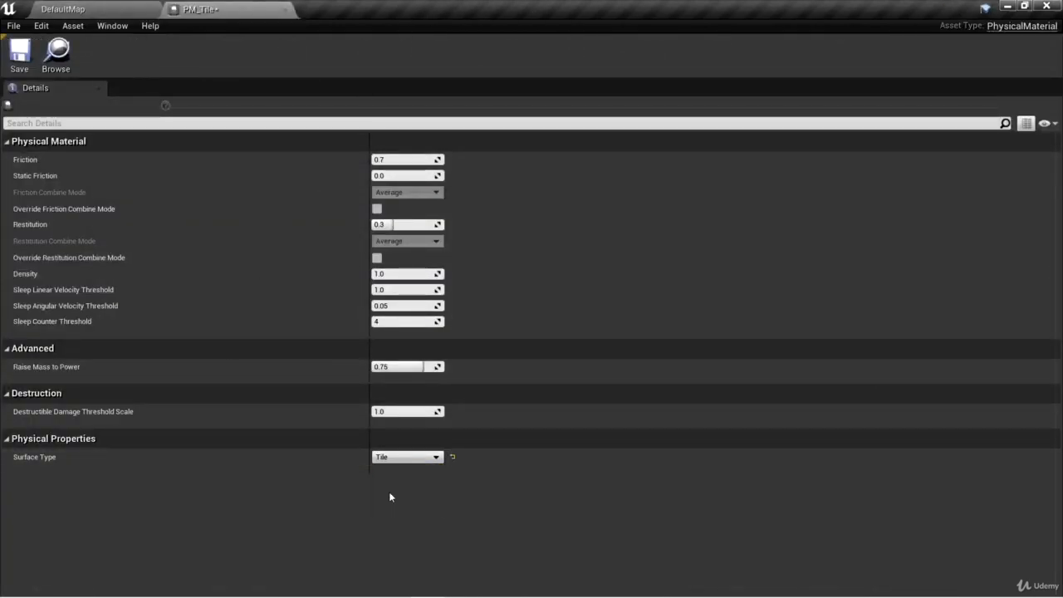
pyautogui.click(19, 54)
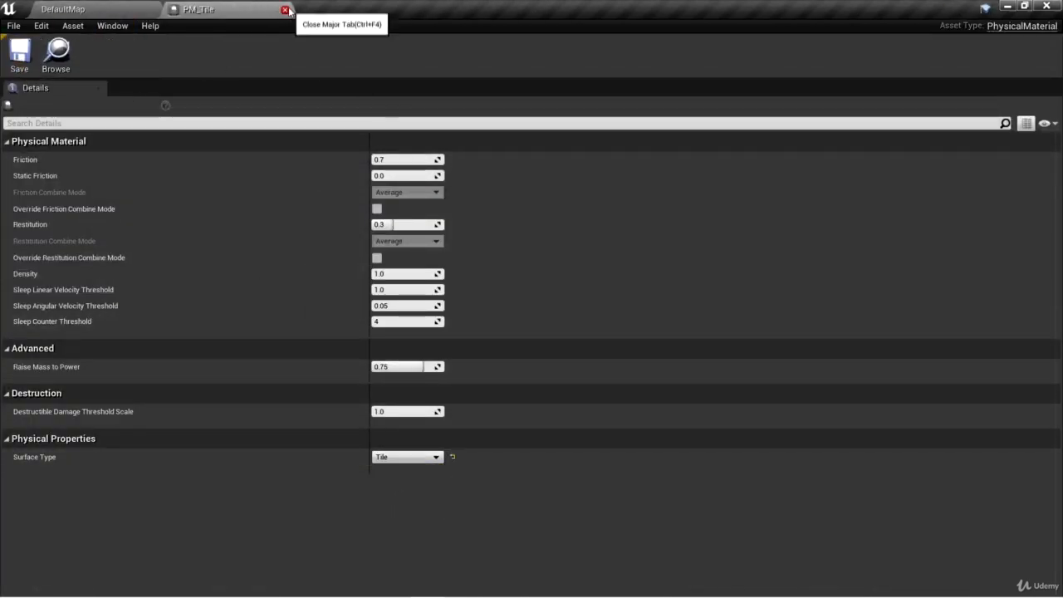
pyautogui.click(285, 10)
# Step: Create another physical material of class PhysicalMaterial and name it PM_Grass
pyautogui.rightClick(414, 455)
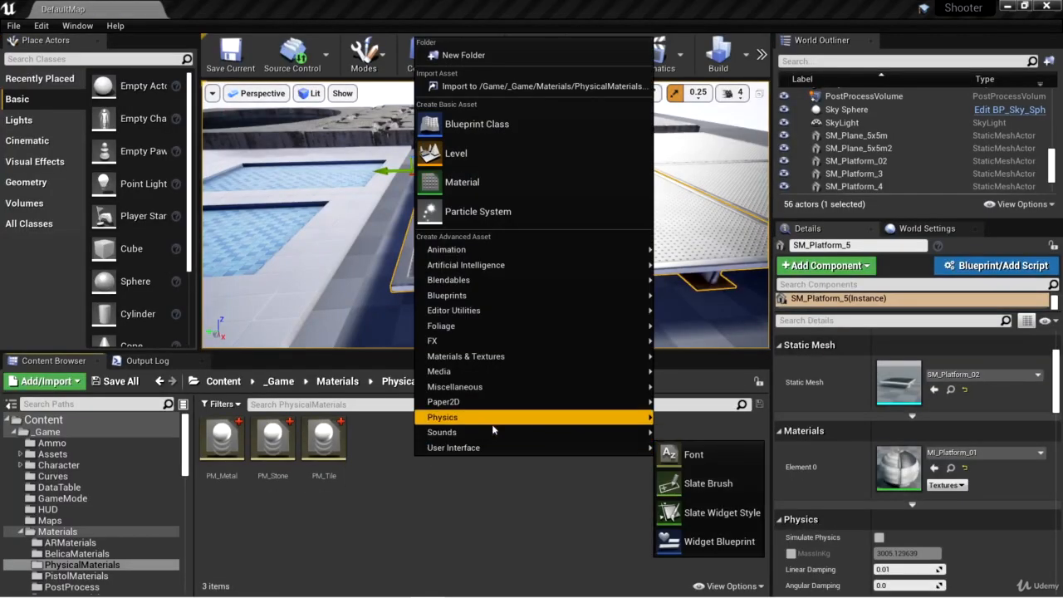
pyautogui.moveTo(499, 424)
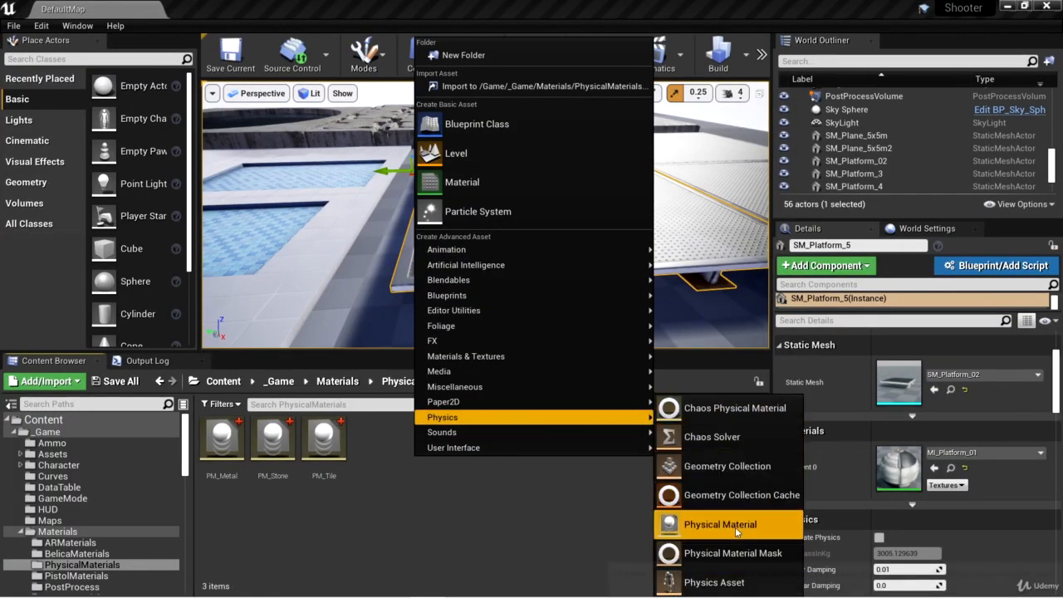
pyautogui.click(712, 524)
pyautogui.click(403, 196)
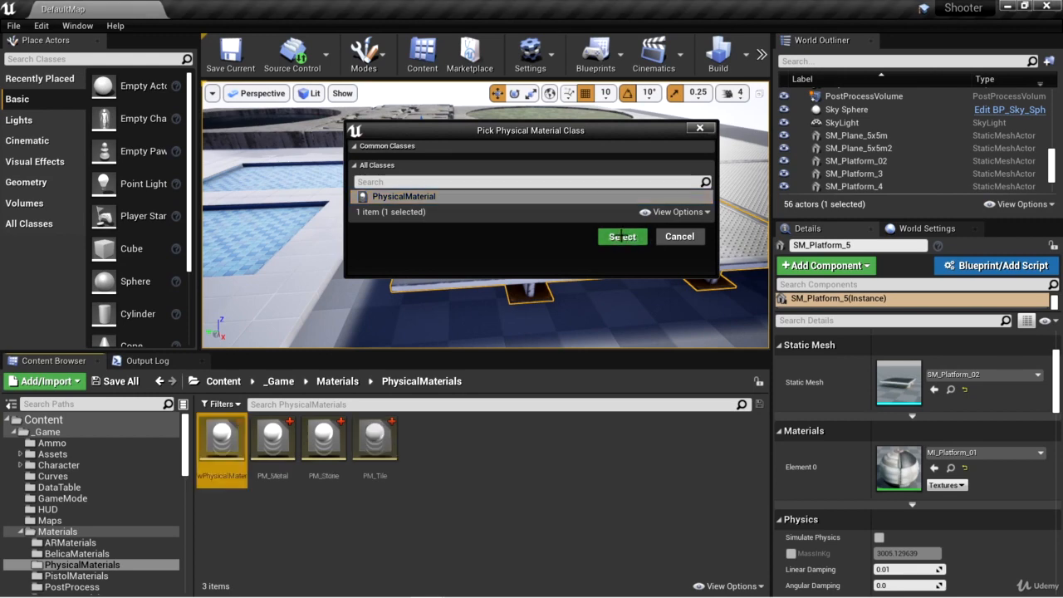
pyautogui.click(622, 236)
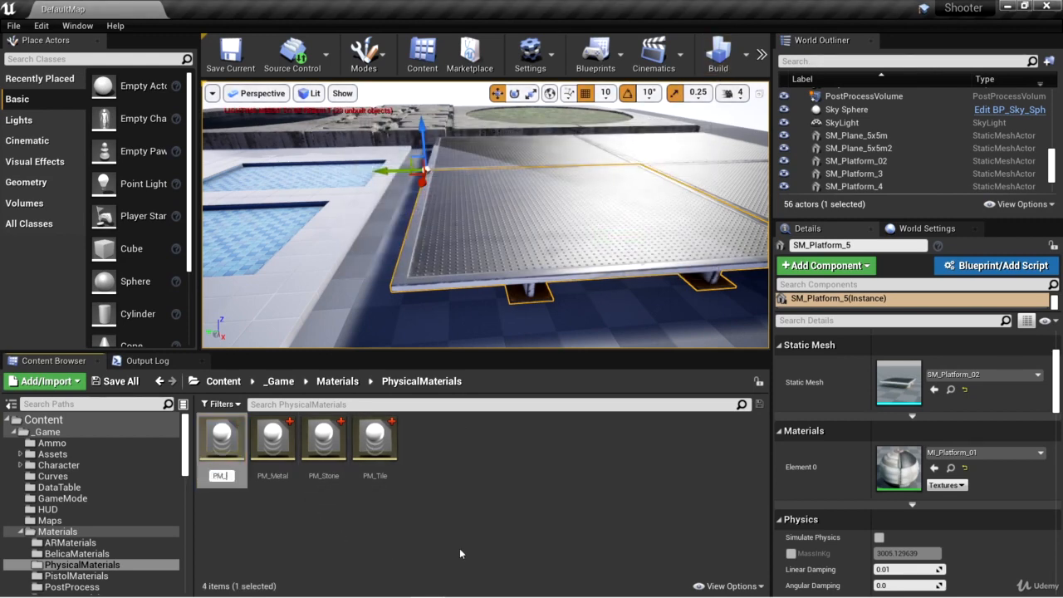
pyautogui.write('PM_Grass')
pyautogui.press('Return')
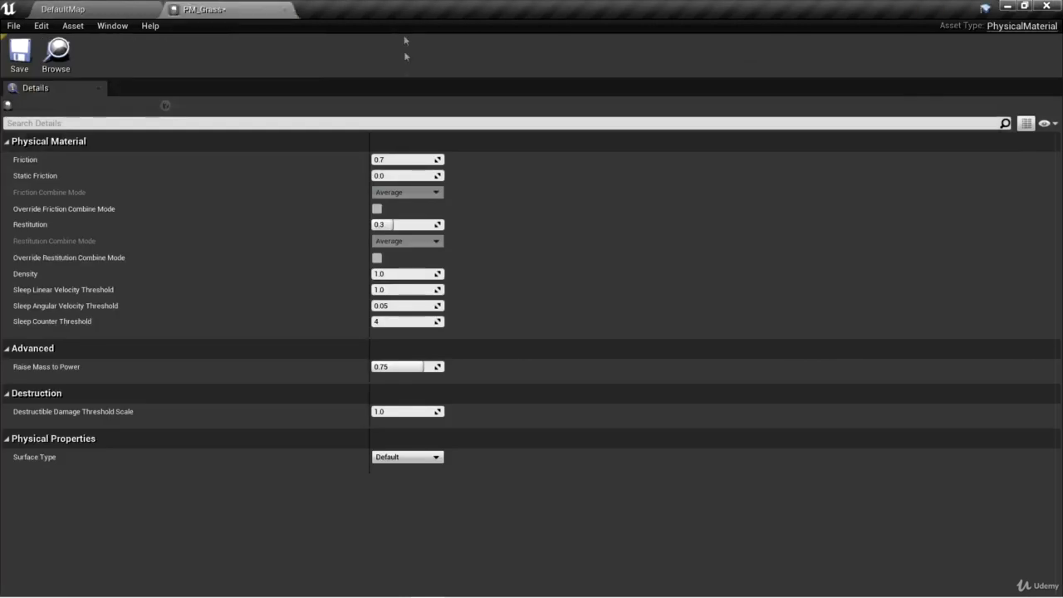
# Step: Set PM_Grass's surface type to Grass, then save and close the asset
pyautogui.click(411, 459)
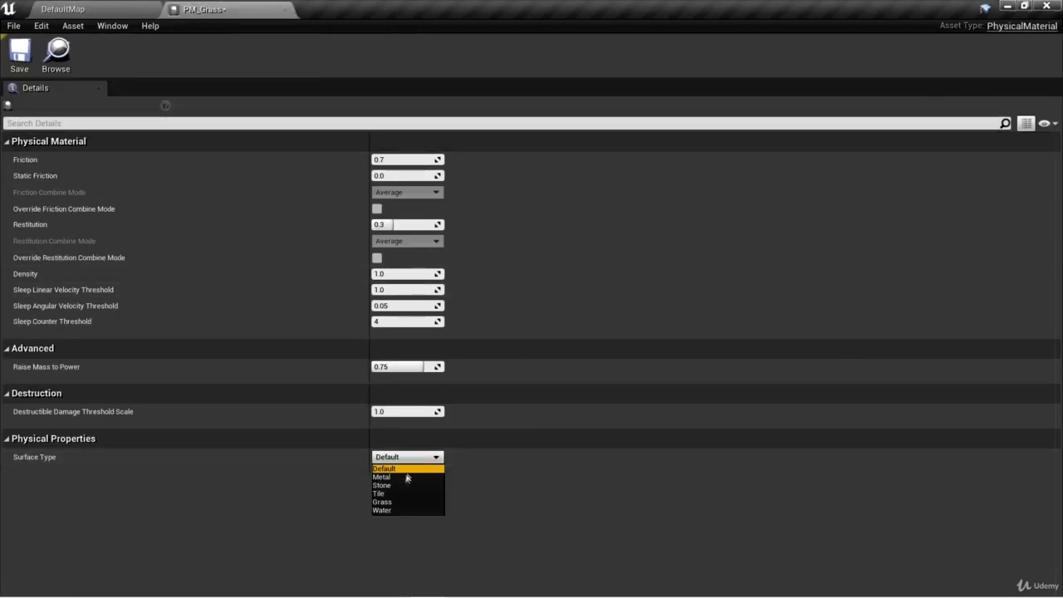
pyautogui.click(390, 501)
pyautogui.click(29, 56)
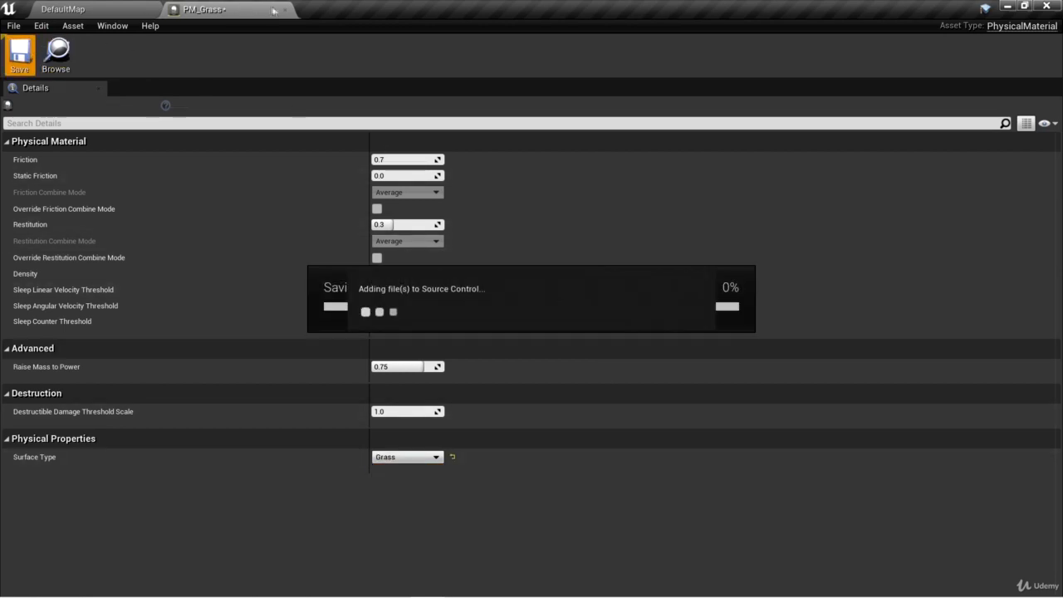
pyautogui.click(285, 9)
# Step: Create a further physical material of class PhysicalMaterial and name it PM_Water
pyautogui.rightClick(486, 460)
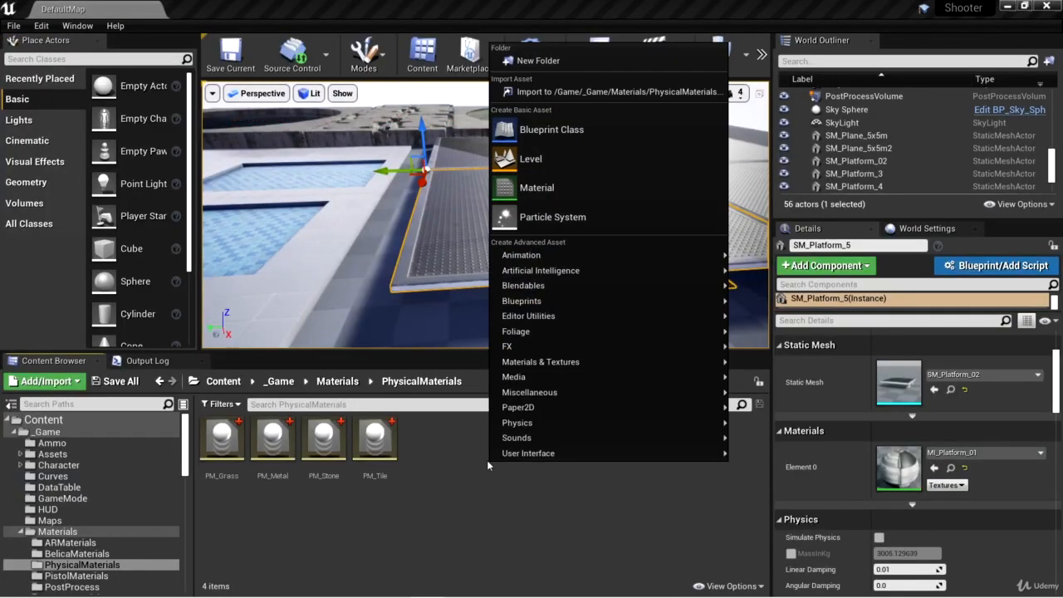
pyautogui.moveTo(706, 423)
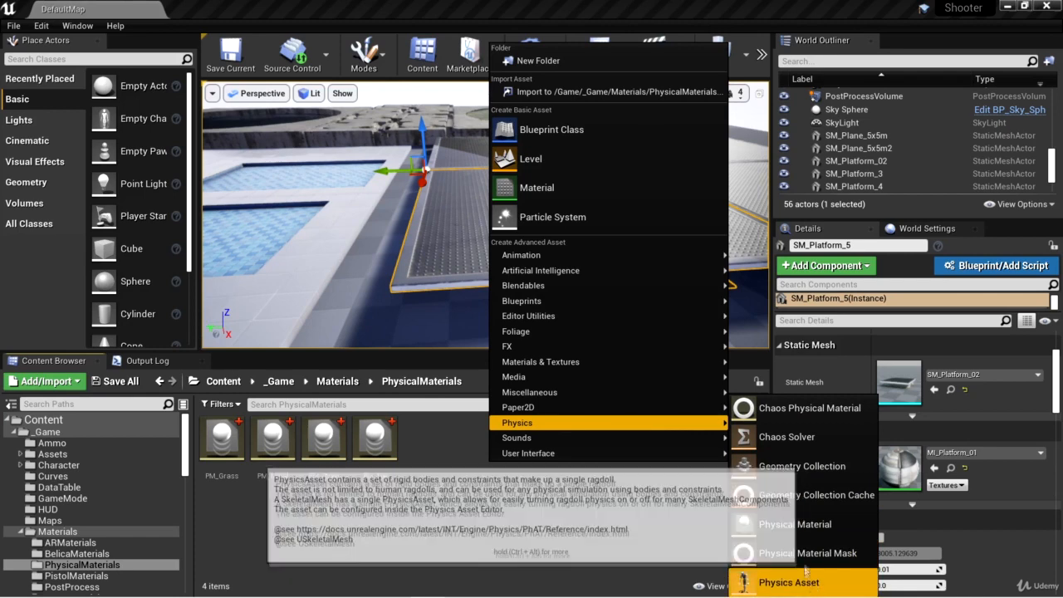
pyautogui.click(795, 524)
pyautogui.click(404, 197)
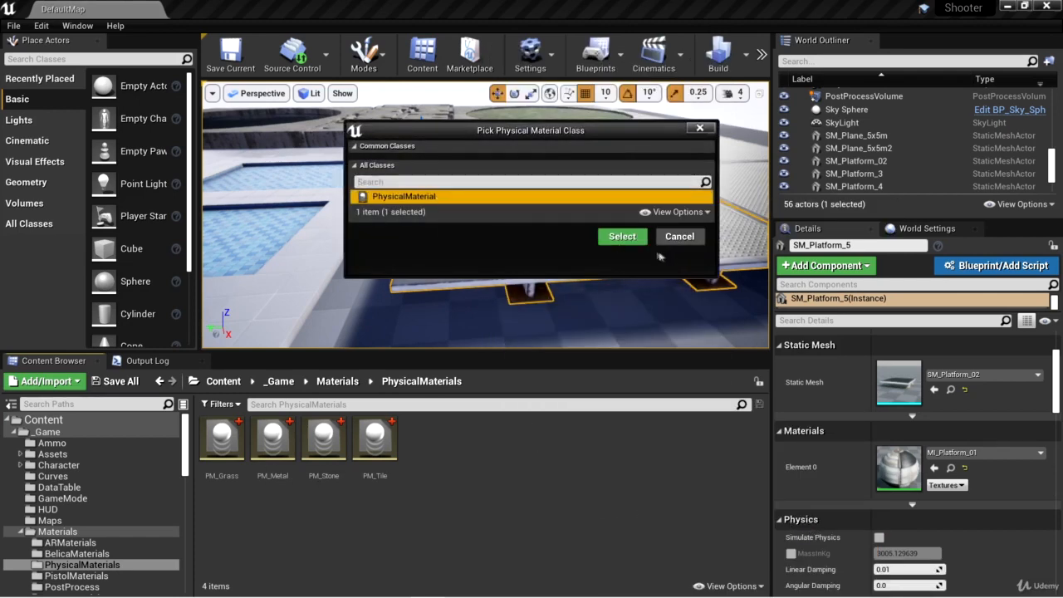
pyautogui.click(622, 236)
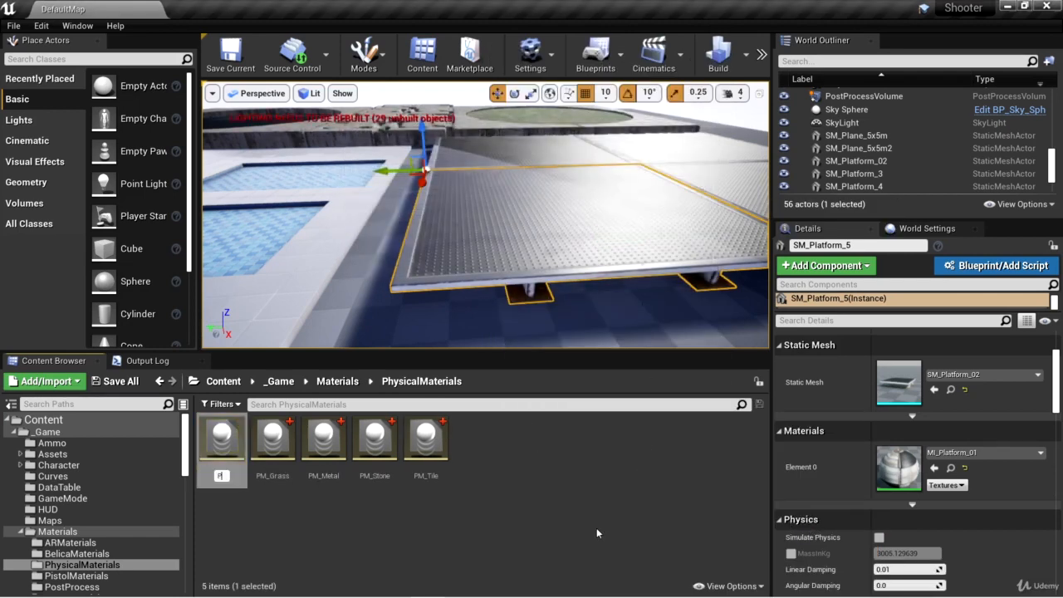
pyautogui.write('PM_Water')
pyautogui.press('Return')
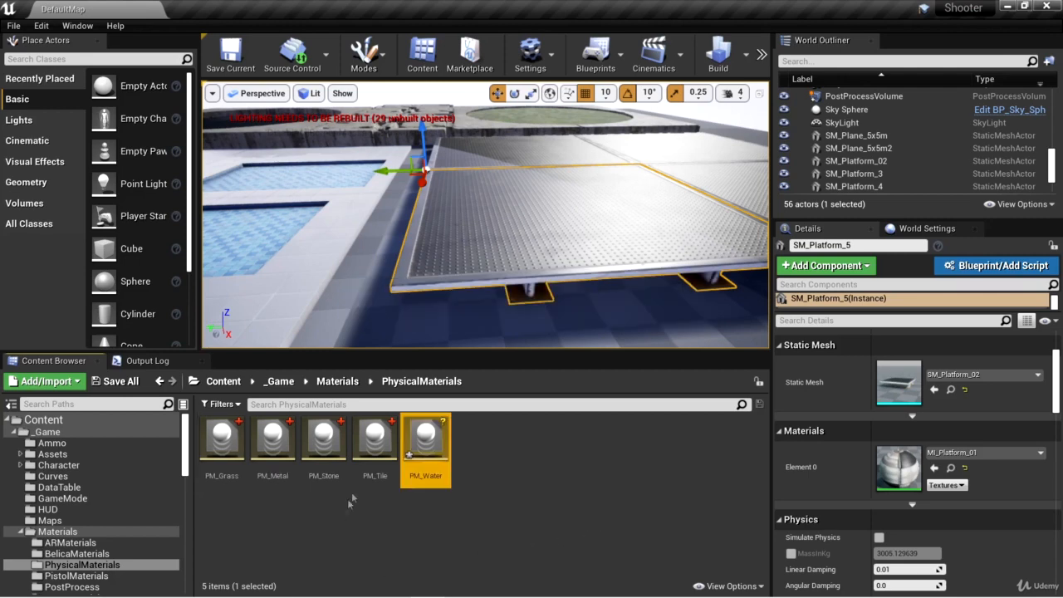
# Step: Set PM_Water's surface type to Water, then save and close the asset
pyautogui.doubleClick(426, 440)
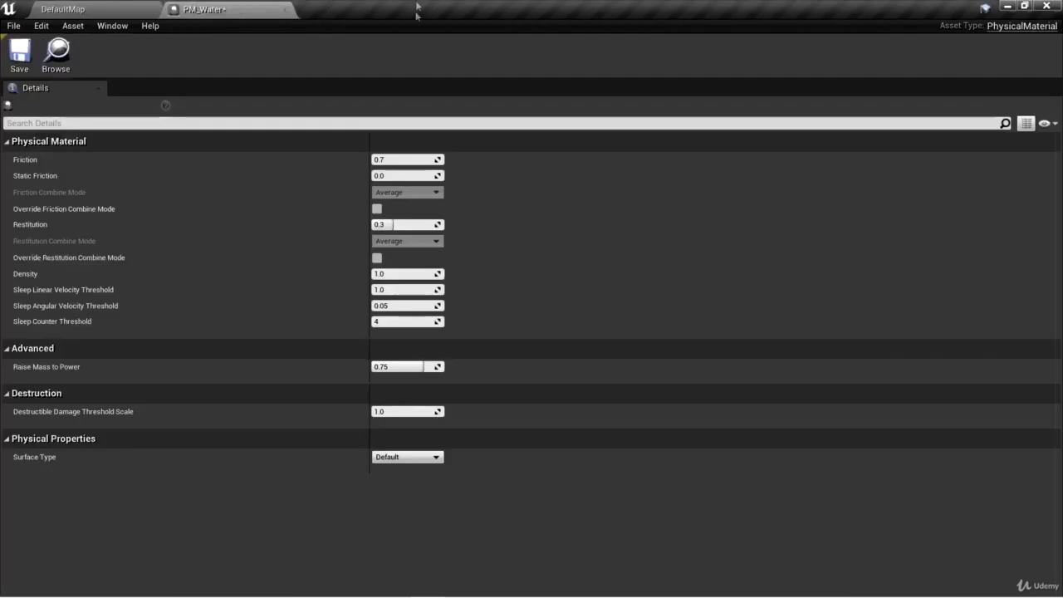
pyautogui.click(407, 457)
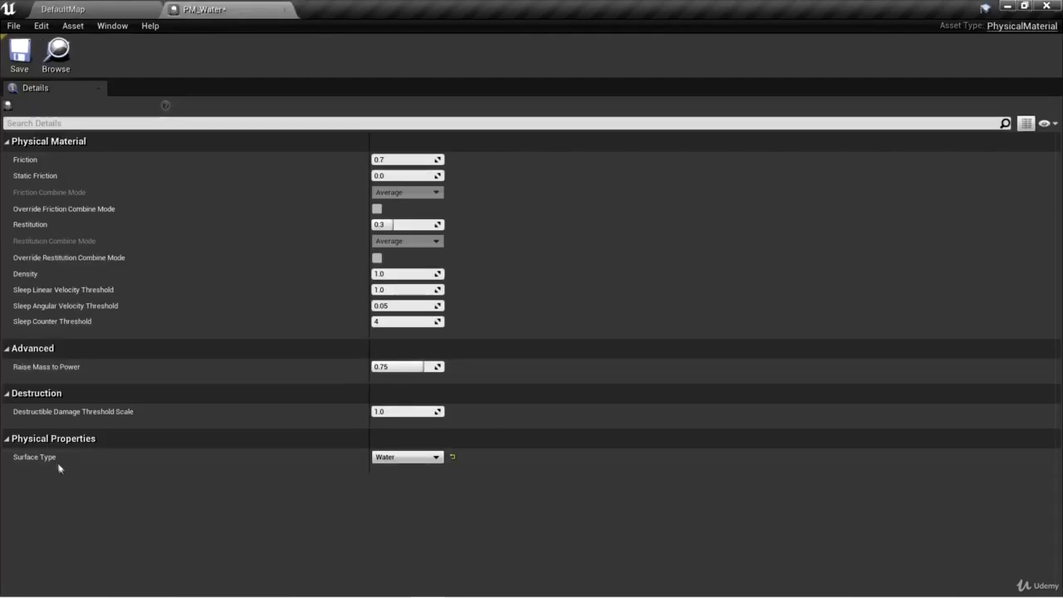
pyautogui.click(19, 54)
pyautogui.click(285, 10)
pyautogui.click(539, 497)
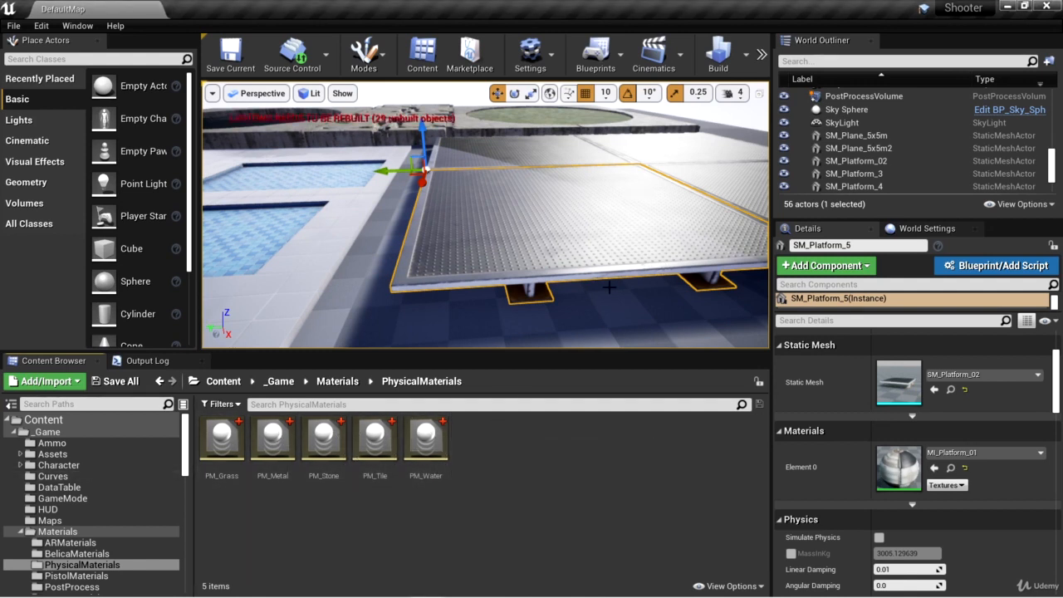
# Step: Select the stone arch piece JungleArch_01A2 bordering the dark round pool, locate its material instance MI_JungleArch01A and open it
pyautogui.moveTo(605, 250); pyautogui.dragTo(595, 309, button='right')
pyautogui.click(623, 314)
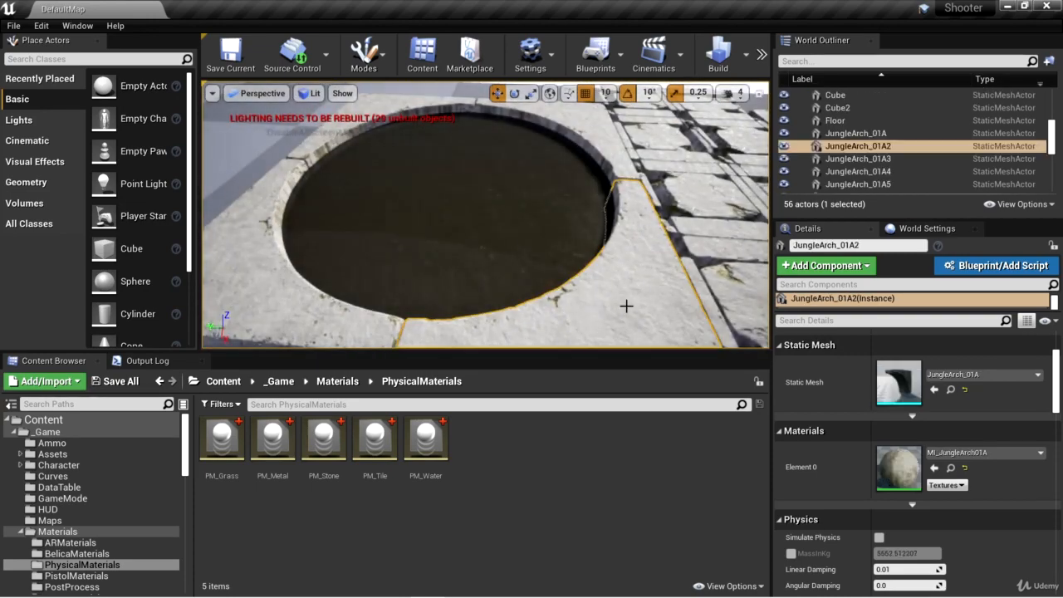
pyautogui.moveTo(651, 288); pyautogui.dragTo(653, 289, button='right')
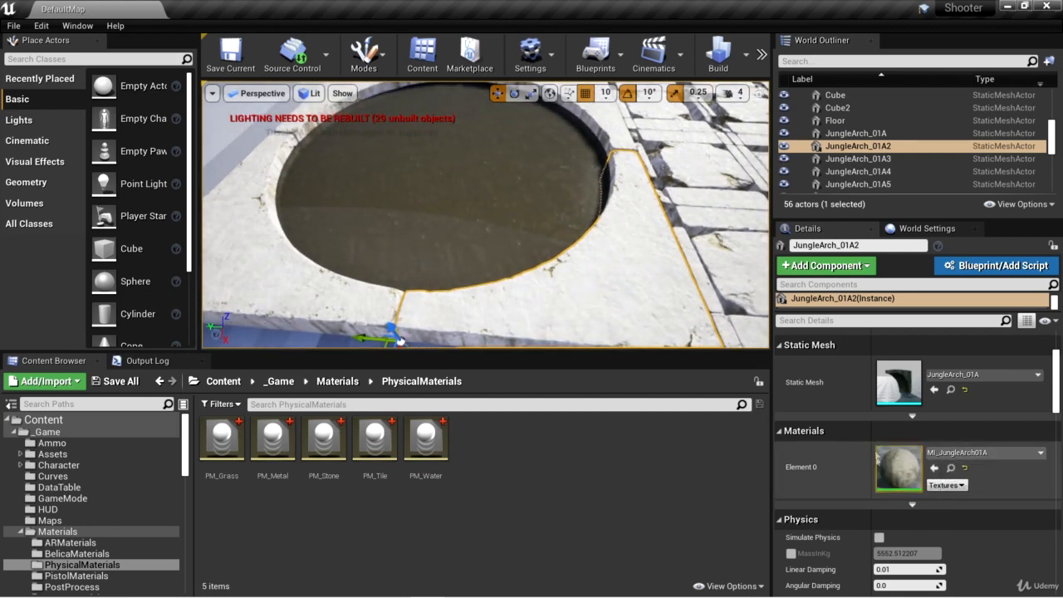
pyautogui.click(951, 467)
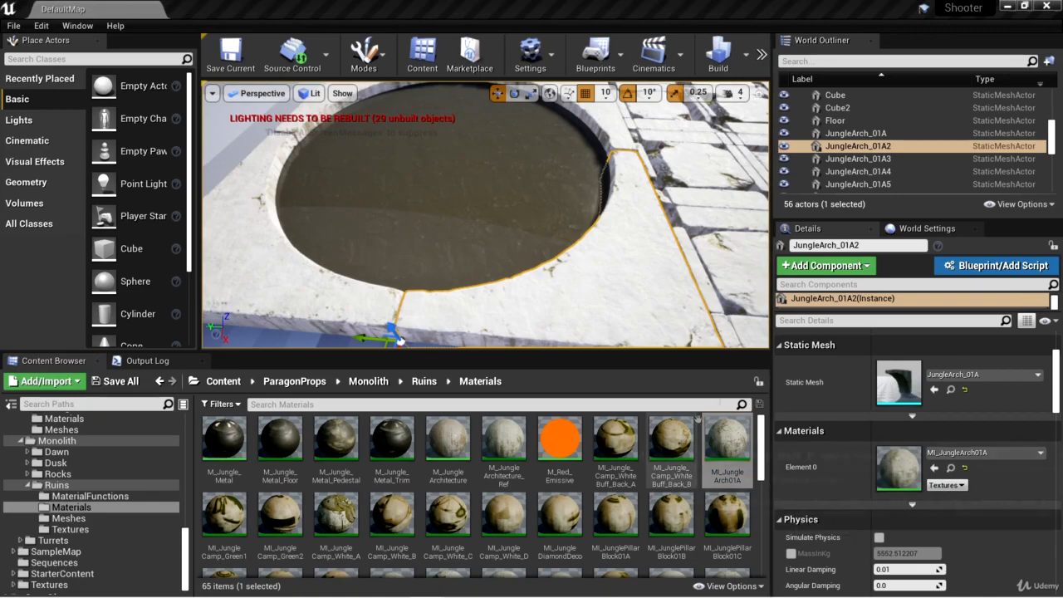
pyautogui.moveTo(531, 465); pyautogui.dragTo(210, 7)
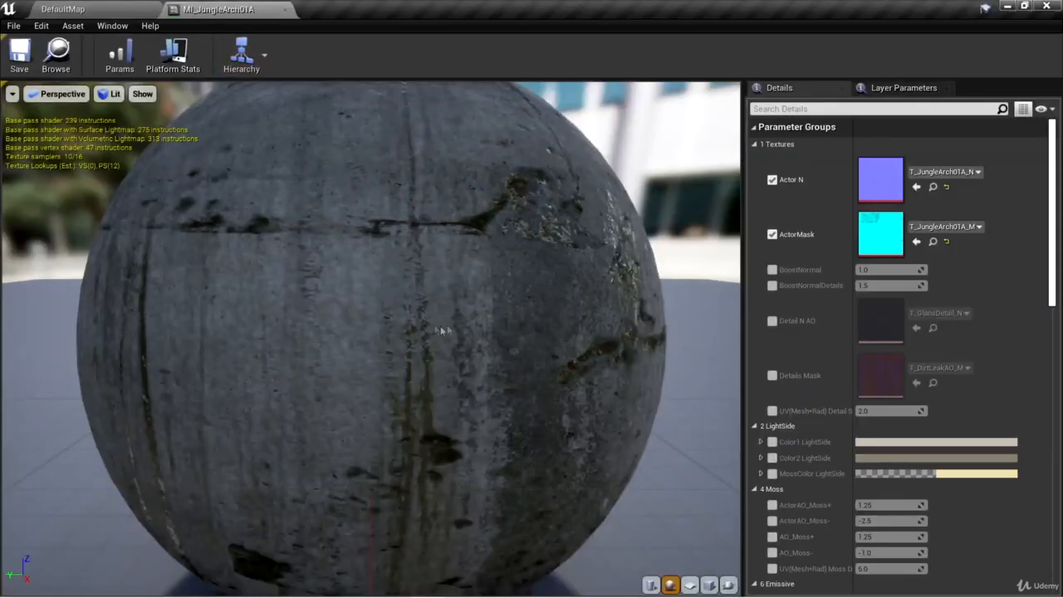
pyautogui.moveTo(481, 342); pyautogui.dragTo(484, 337)
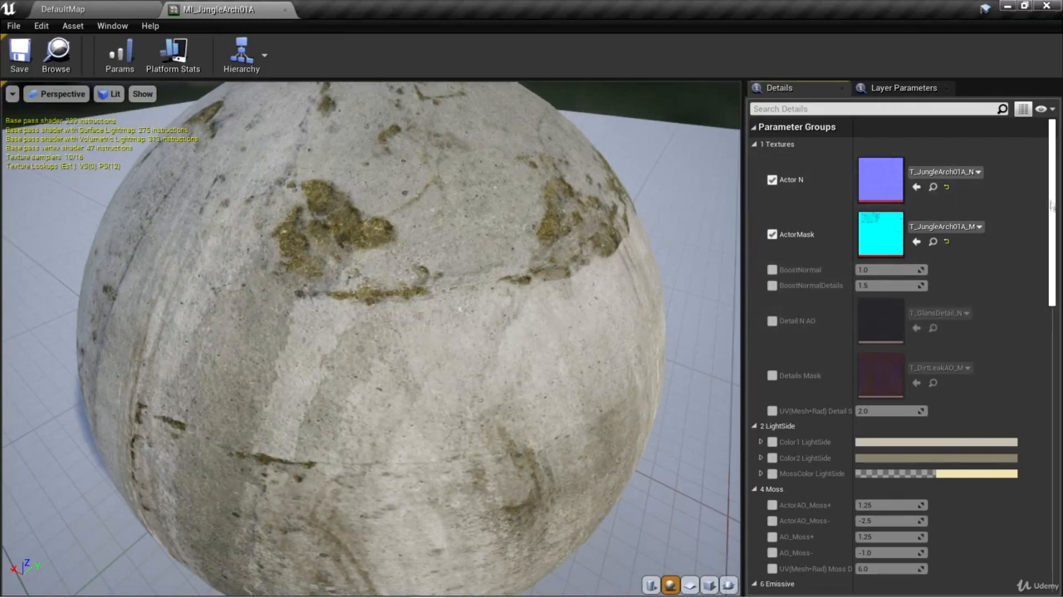
# Step: Assign PM_Stone as the physical material of MI_JungleArch01A, then save and close the material instance
pyautogui.moveTo(1053, 204); pyautogui.dragTo(1057, 453)
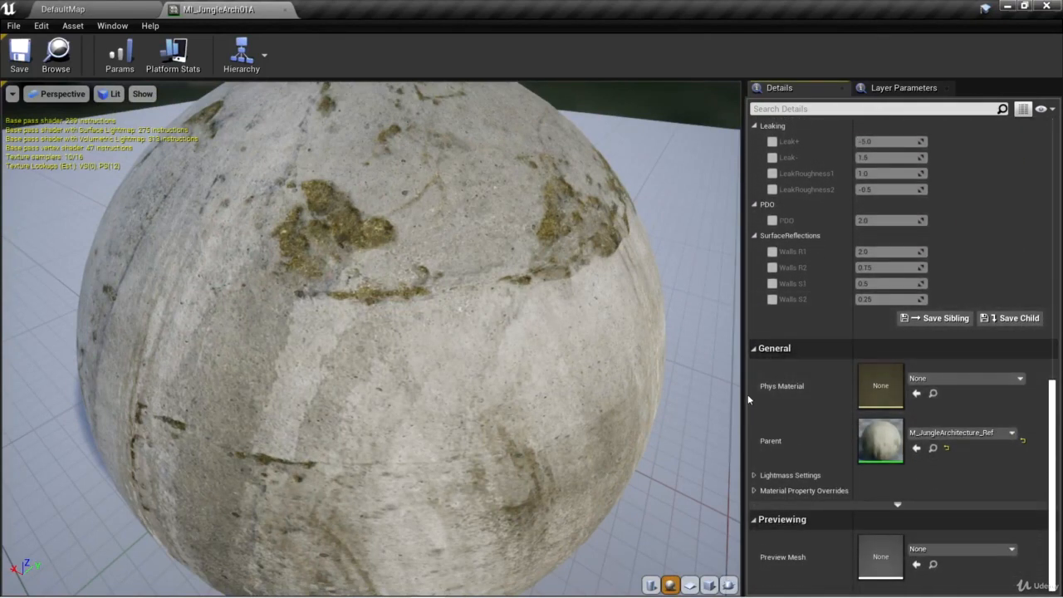
pyautogui.click(956, 378)
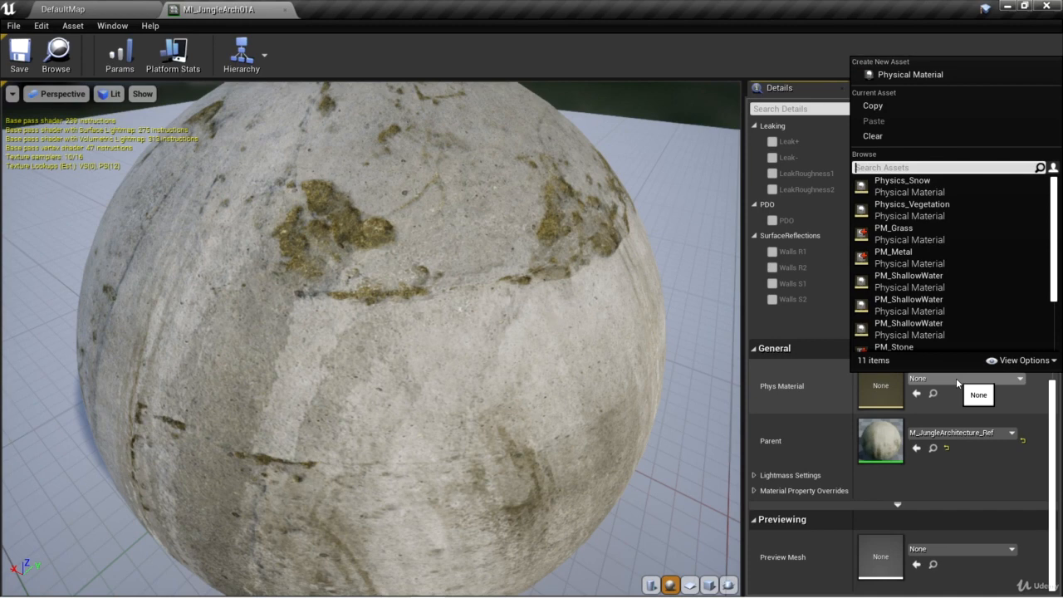
pyautogui.write('PM_Stone')
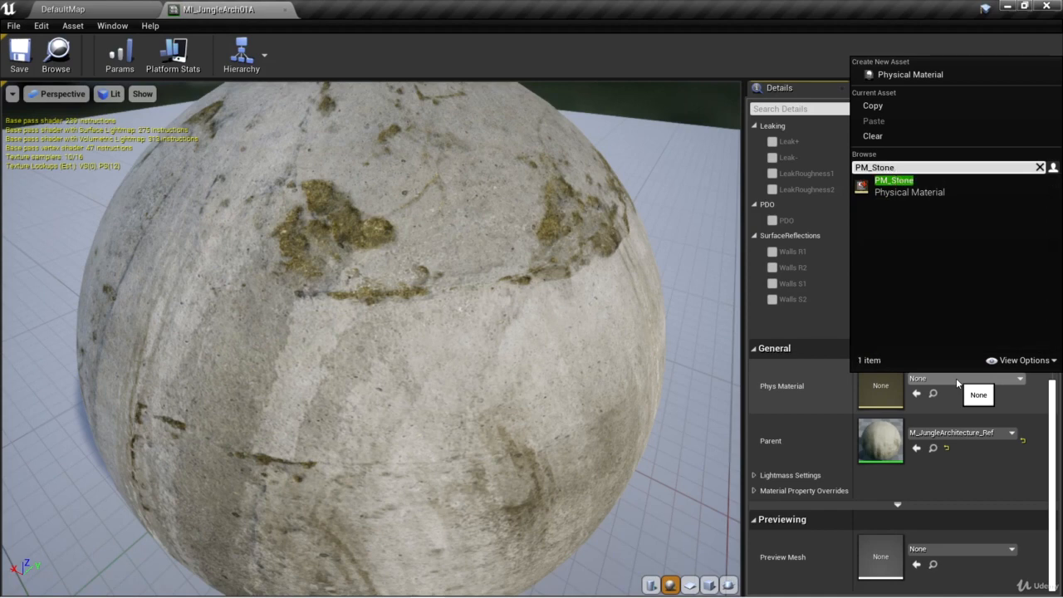
pyautogui.click(894, 181)
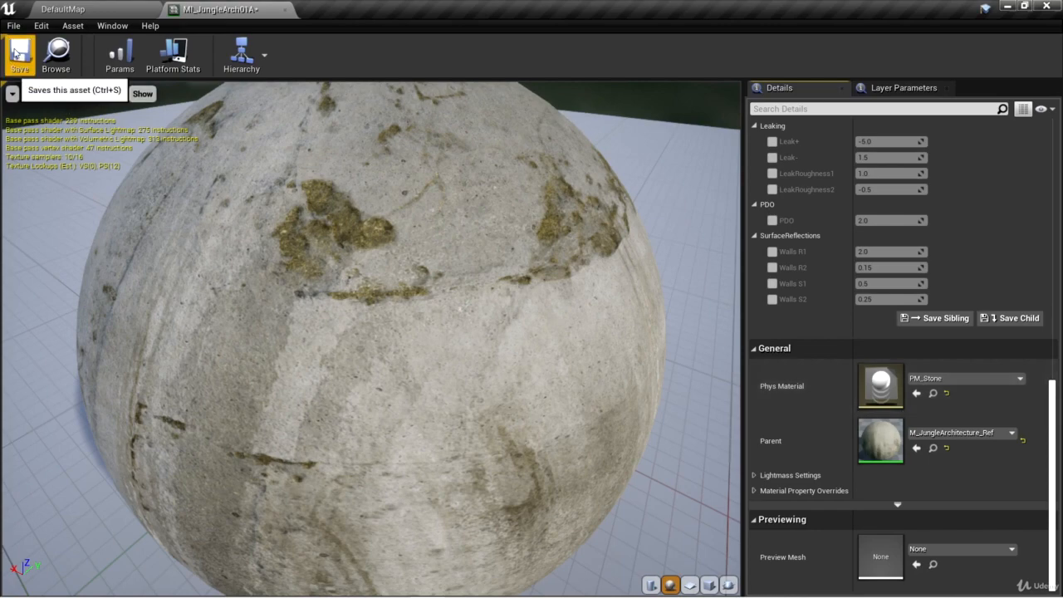
pyautogui.click(17, 67)
pyautogui.click(284, 9)
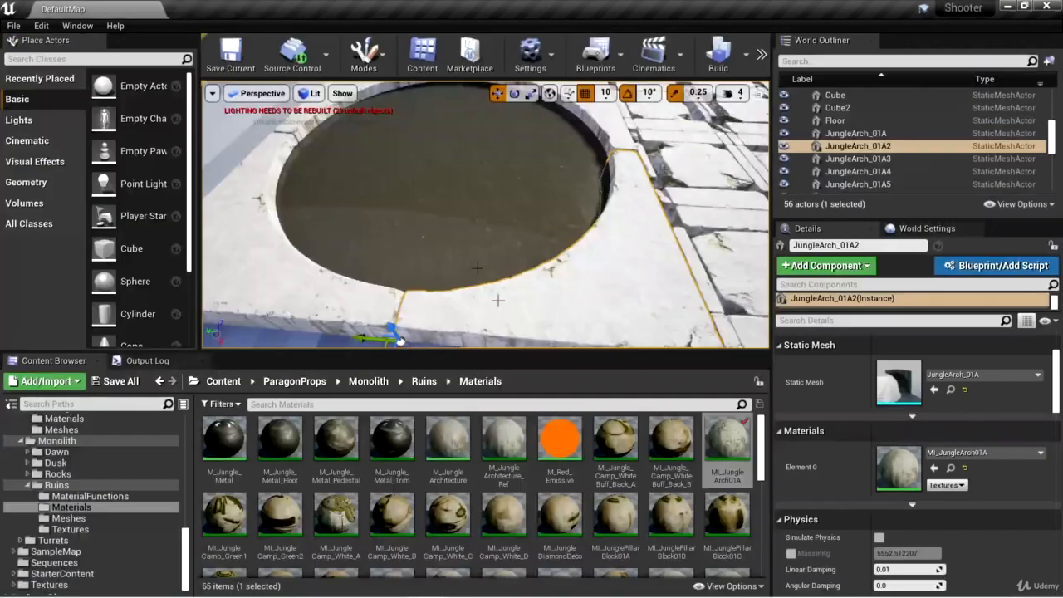
# Step: Select the paving block JunglePillarBlockPiece_CombinedC beside the dark pool, locate its Element 0 material instance MI_JunglePillarBlockPiece02B and open it
pyautogui.moveTo(624, 303); pyautogui.dragTo(628, 301, button='right')
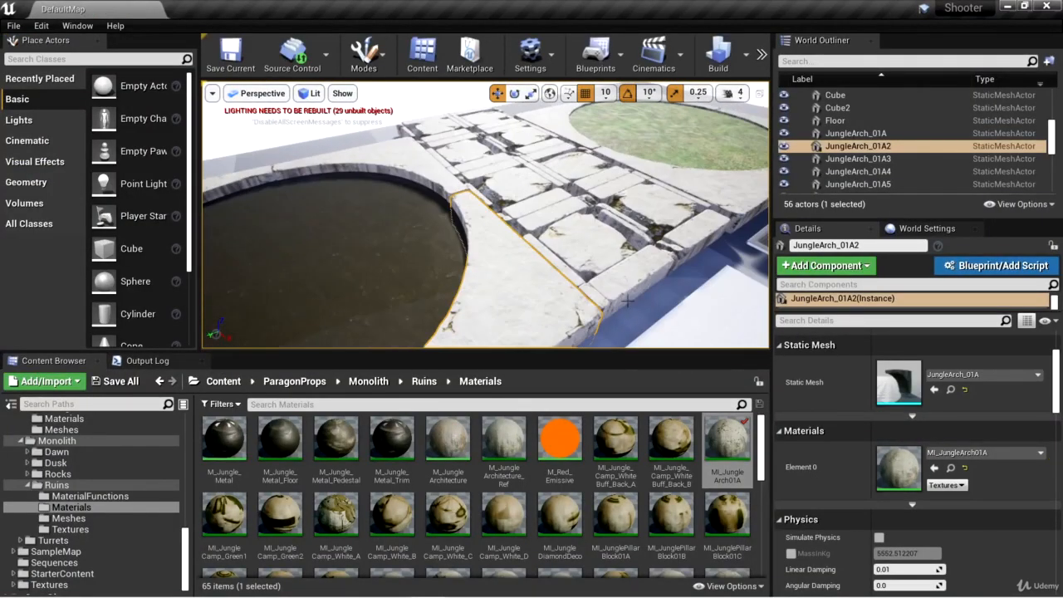
pyautogui.click(598, 241)
pyautogui.press('f')
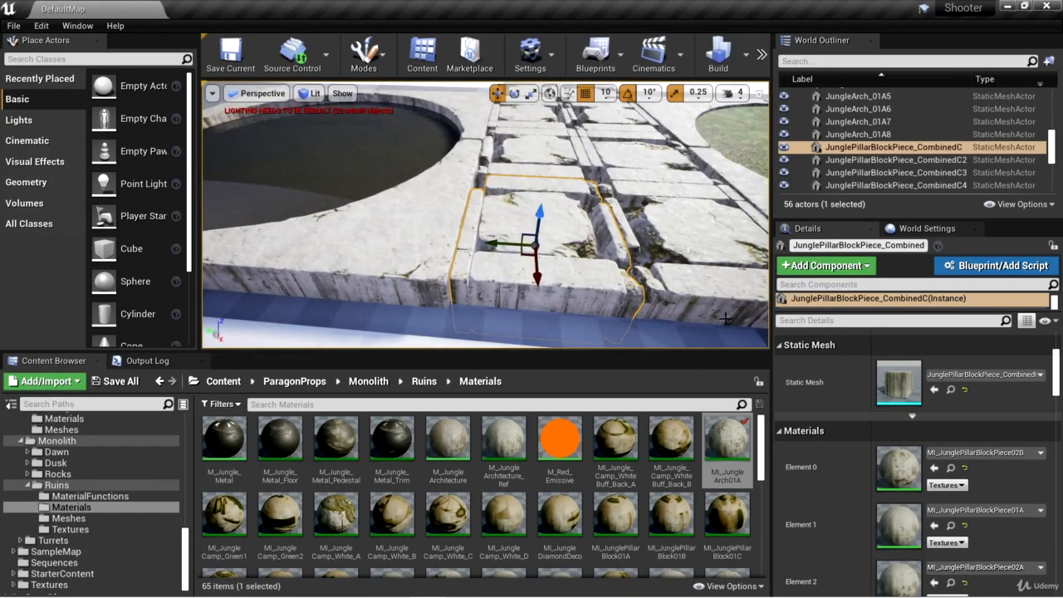
pyautogui.moveTo(1055, 384)
pyautogui.mouseDown()
pyautogui.moveTo(1055, 425)
pyautogui.moveTo(1056, 385)
pyautogui.mouseUp()
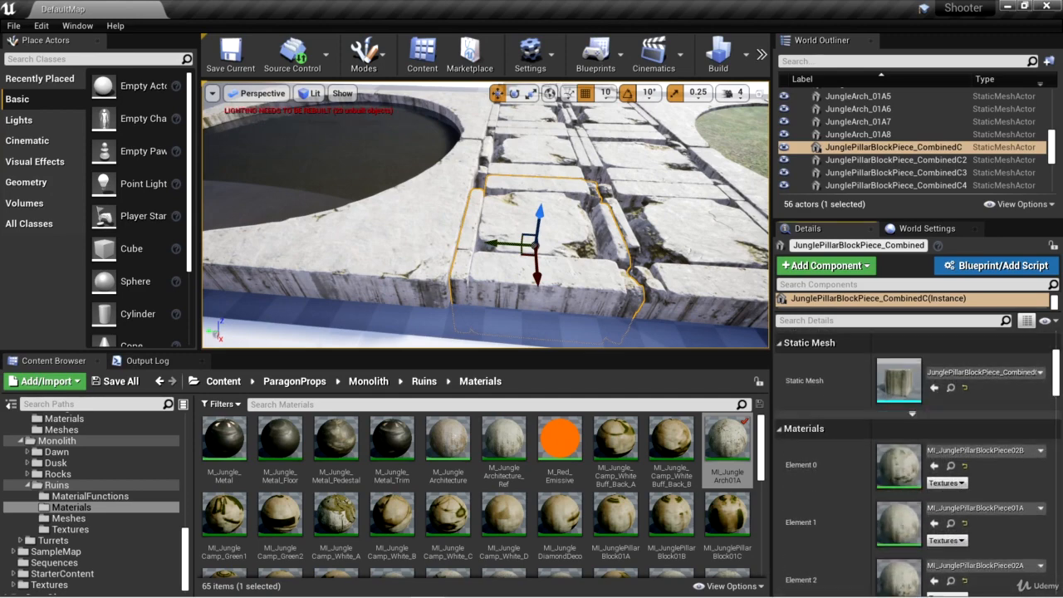
pyautogui.click(951, 467)
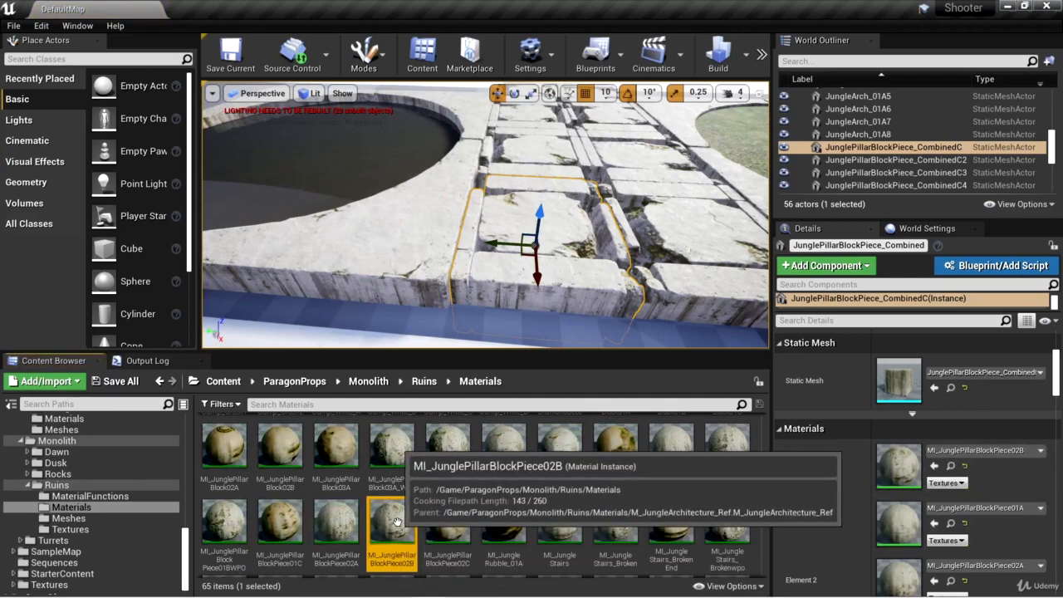
pyautogui.doubleClick(400, 521)
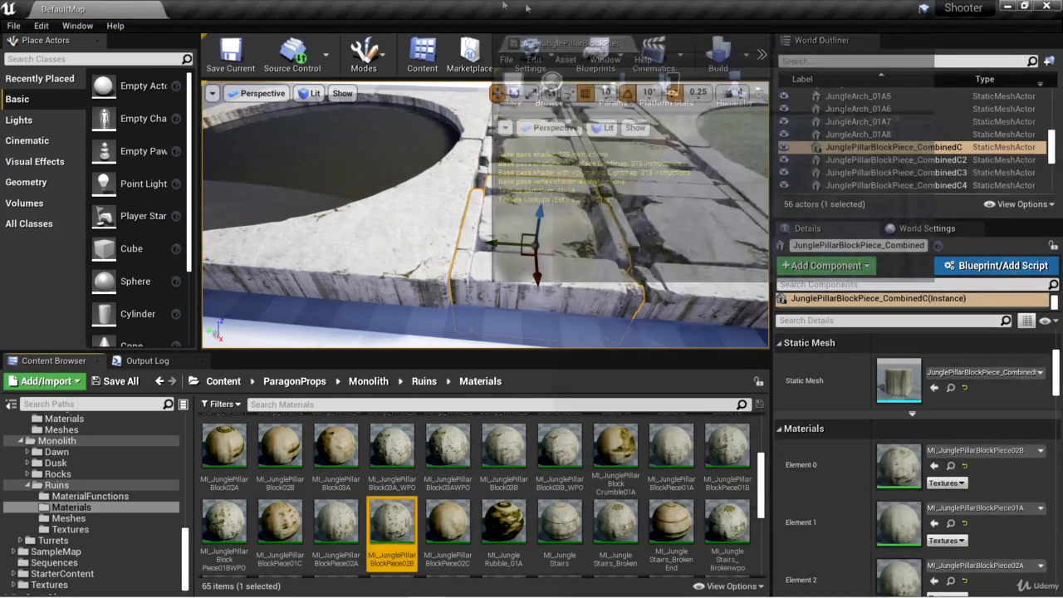
# Step: Assign PM_Stone as the physical material of MI_JunglePillarBlockPiece02B, then save and close the material instance
pyautogui.scroll(-15, 1059, 244)
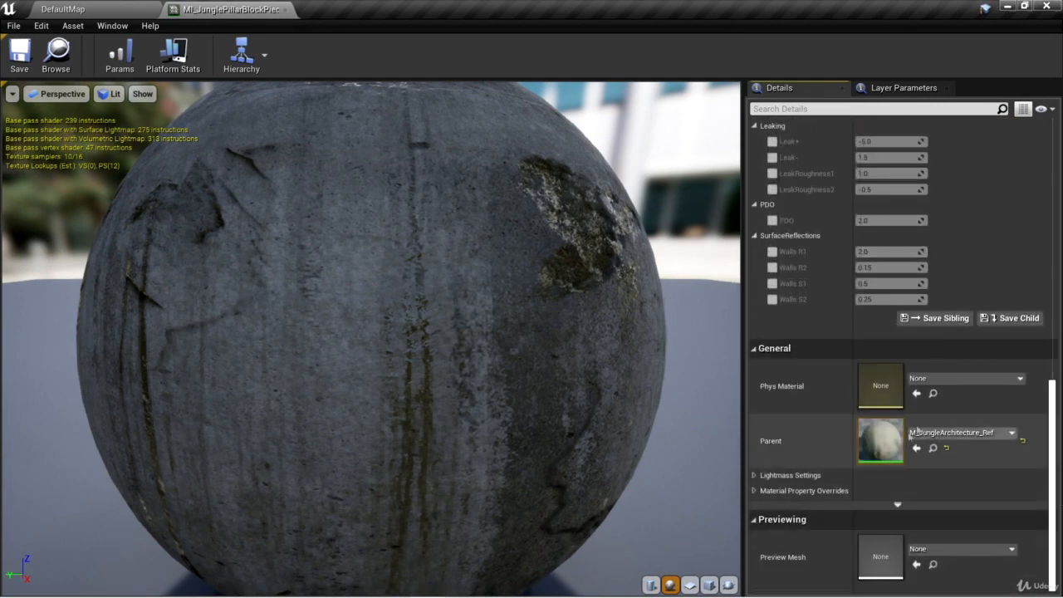
pyautogui.click(955, 379)
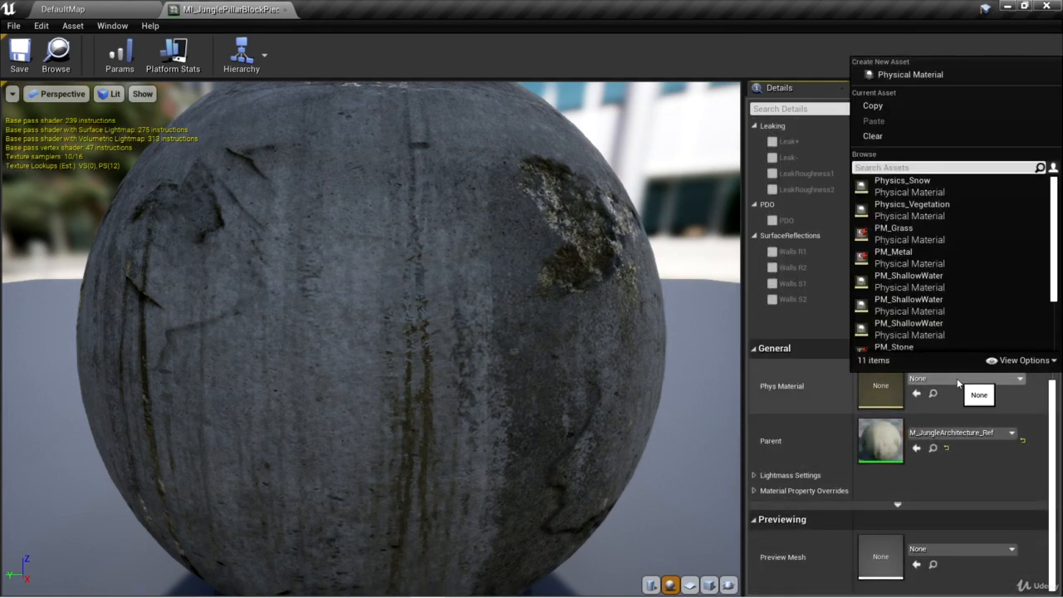
pyautogui.write('pm_stone')
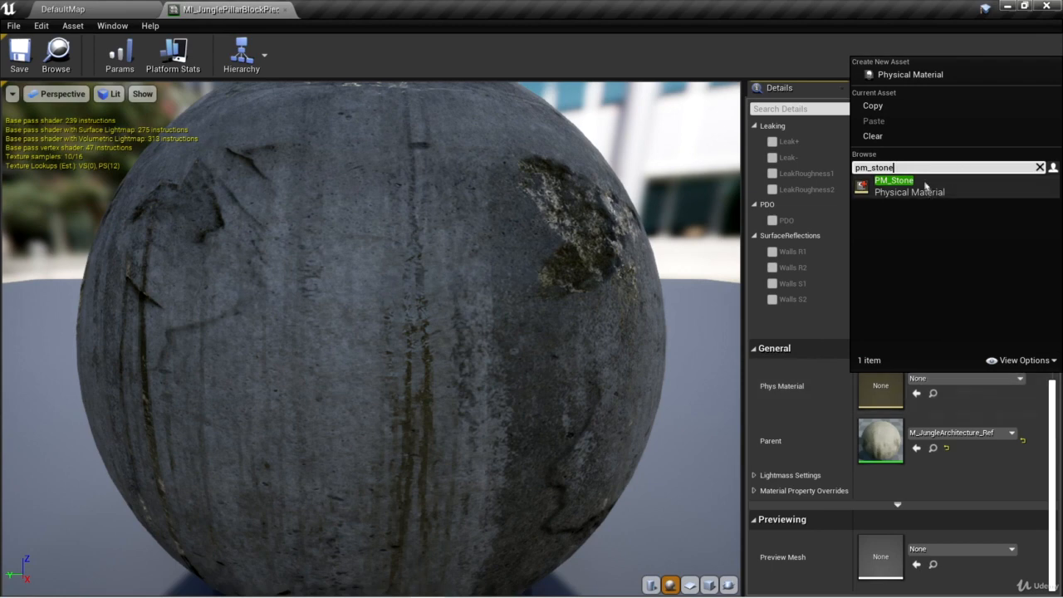
pyautogui.press('Return')
pyautogui.click(19, 53)
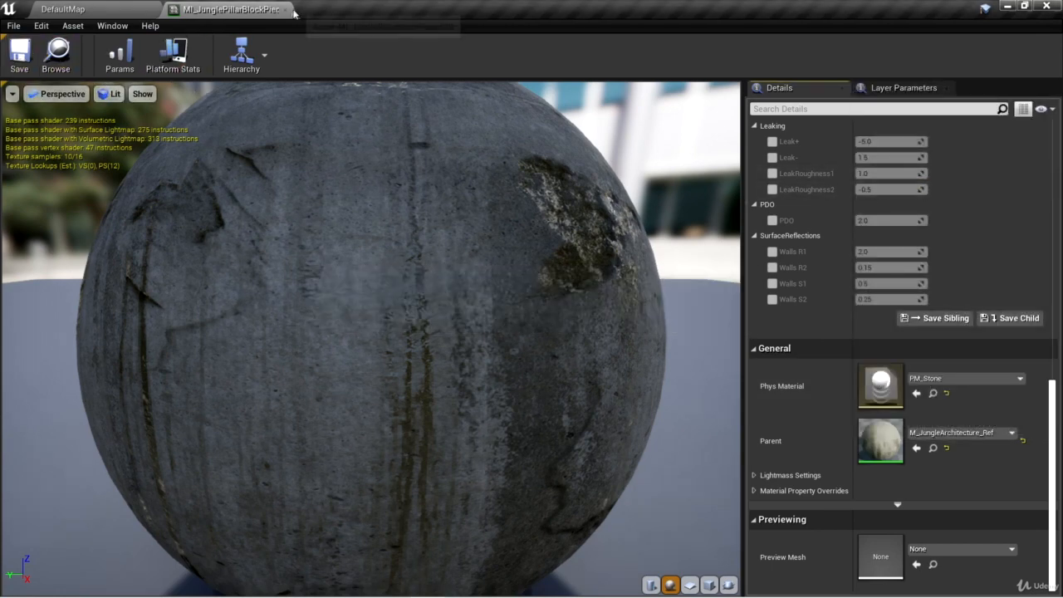
pyautogui.click(286, 10)
# Step: Select the dark water plane SM_Plane_5x5m inside the round pool, locate its material instance M_Waterfloor_Inst2 and open it
pyautogui.moveTo(669, 294)
pyautogui.mouseDown(button='right')
pyautogui.moveTo(693, 262)
pyautogui.moveTo(718, 286)
pyautogui.moveTo(668, 294)
pyautogui.mouseUp(button='right')
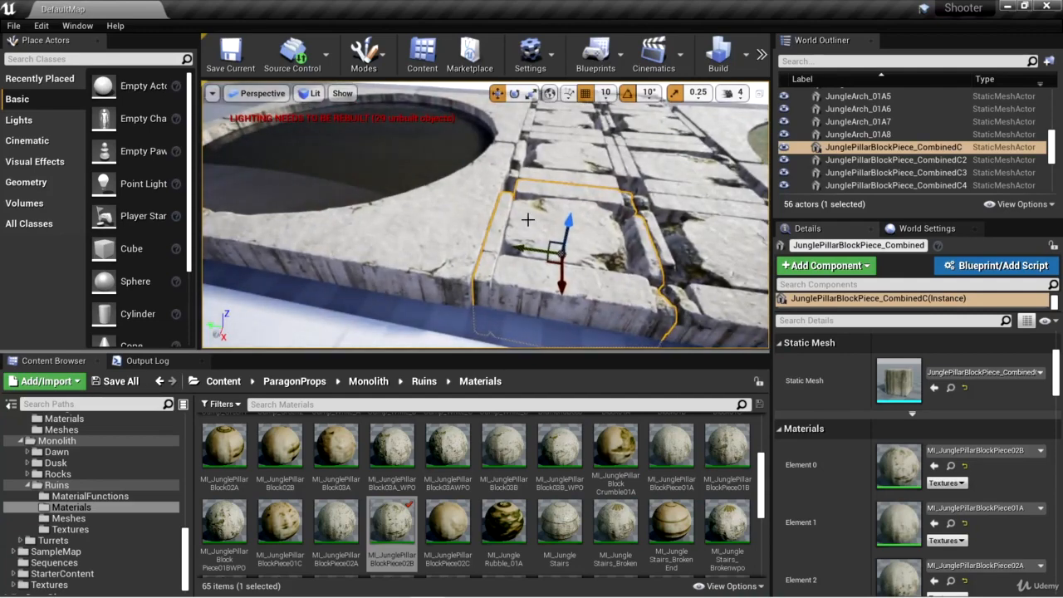
pyautogui.moveTo(653, 253)
pyautogui.mouseDown(button='right')
pyautogui.moveTo(661, 228)
pyautogui.moveTo(689, 226)
pyautogui.moveTo(654, 254)
pyautogui.mouseUp(button='right')
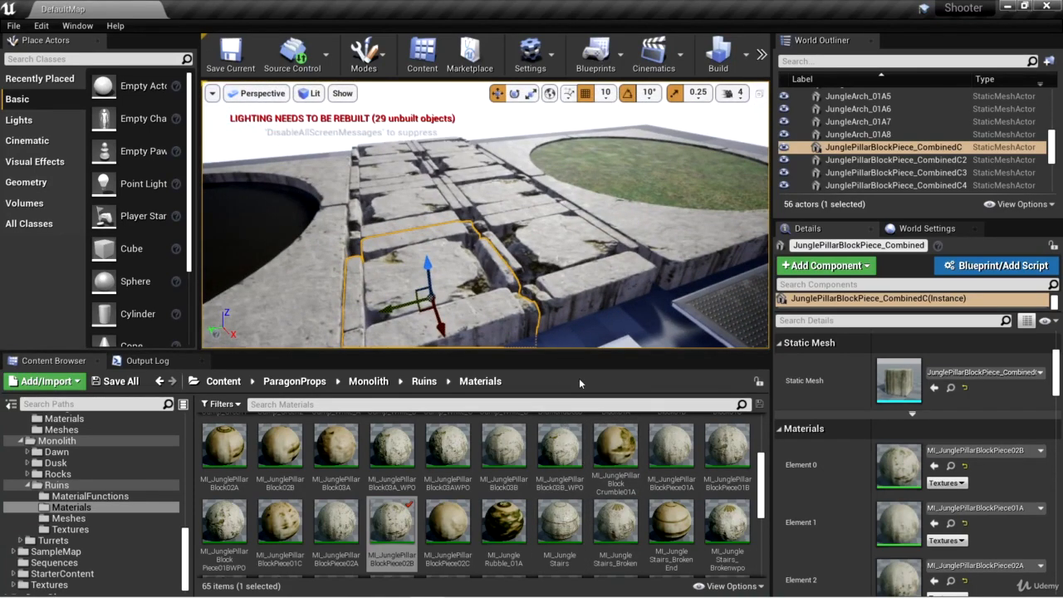
pyautogui.moveTo(616, 250); pyautogui.dragTo(568, 277, button='right')
pyautogui.press('f')
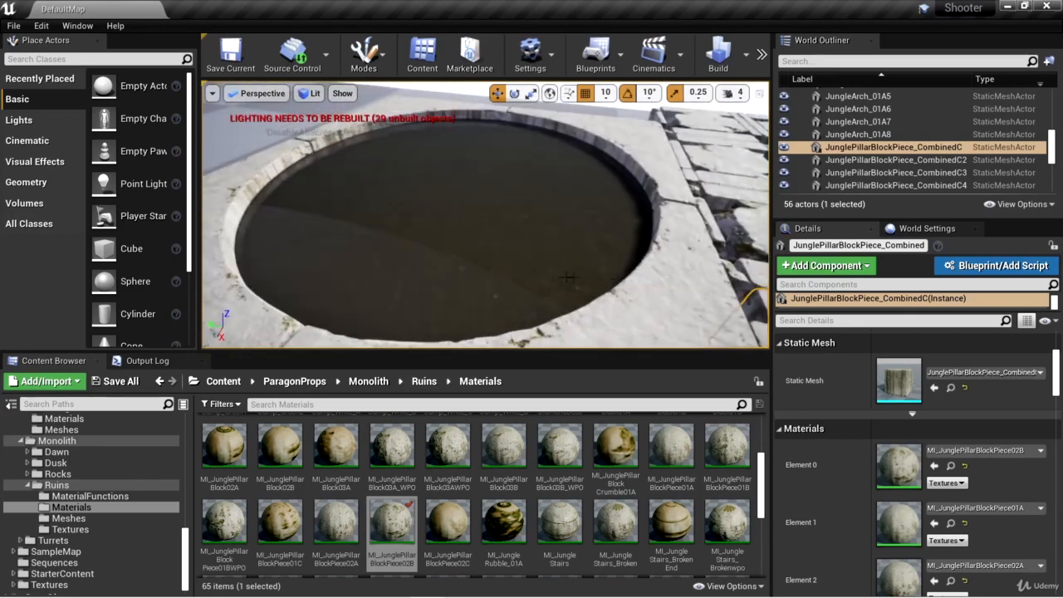
pyautogui.click(568, 277)
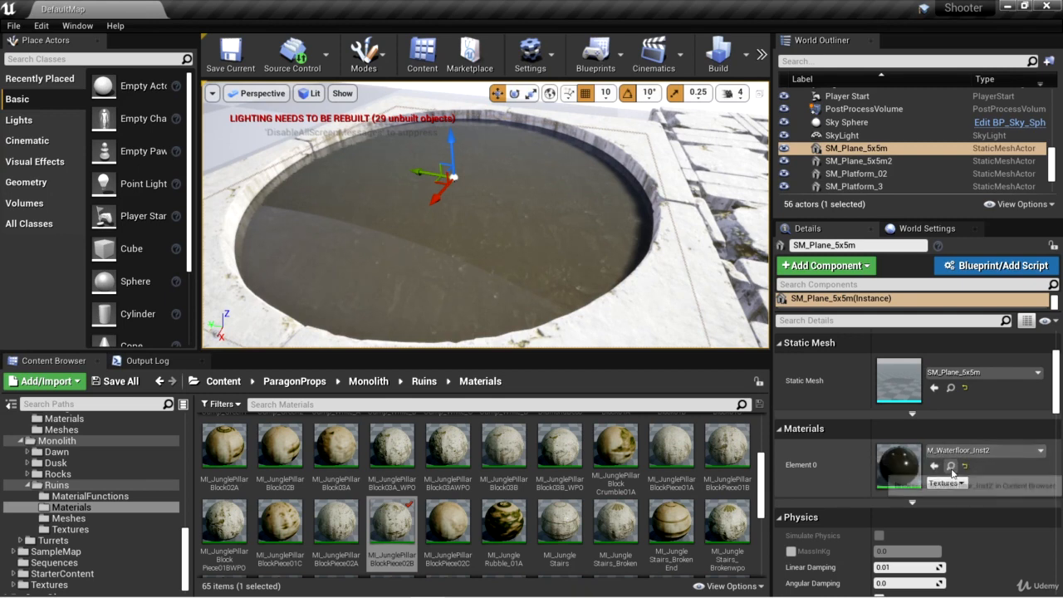
pyautogui.click(951, 467)
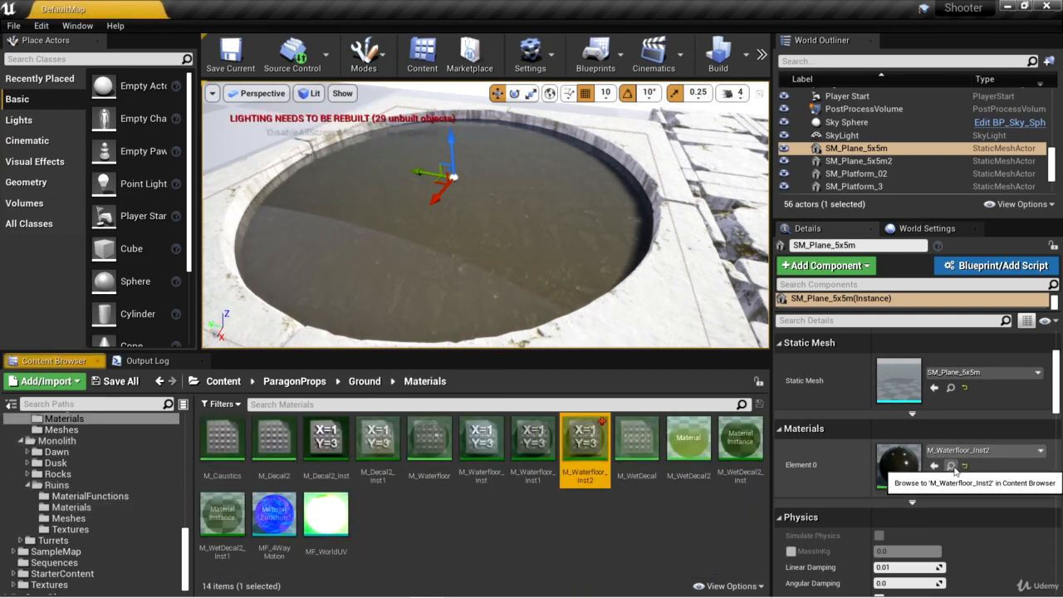
pyautogui.doubleClick(581, 471)
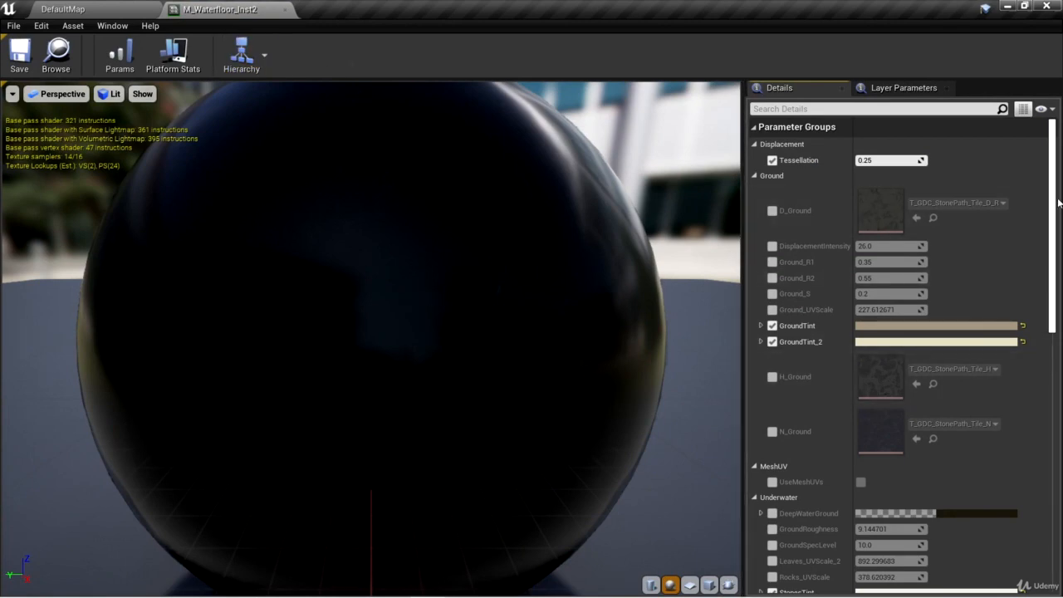
# Step: Assign the PM_Water from /Game/_Game/Materials/PhysicalMaterials as M_Waterfloor_Inst2's physical material, then save and close the material instance
pyautogui.scroll(-15, 885, 388)
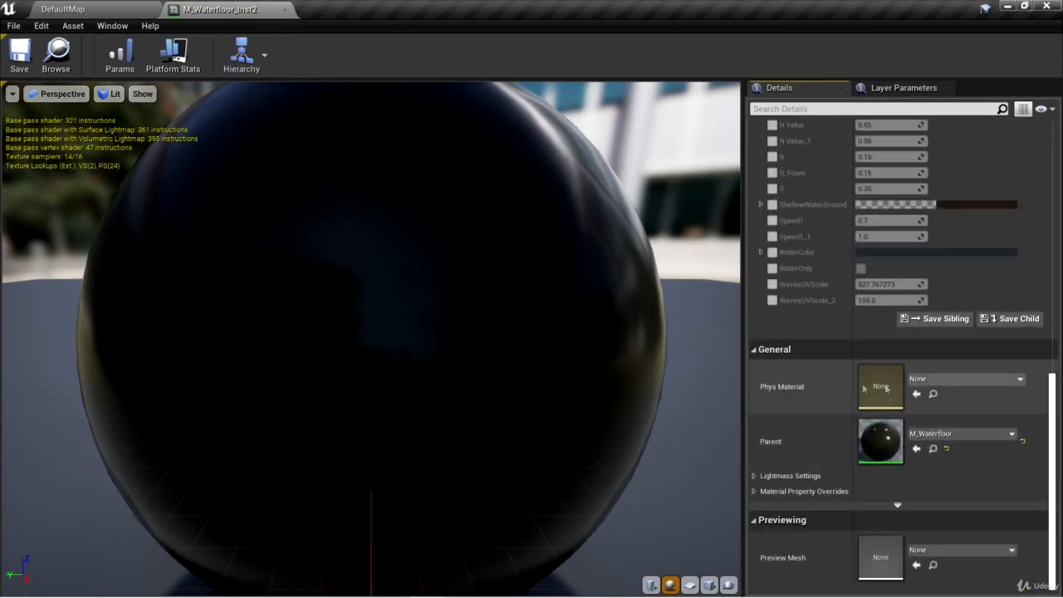
pyautogui.click(968, 379)
pyautogui.write('pm_')
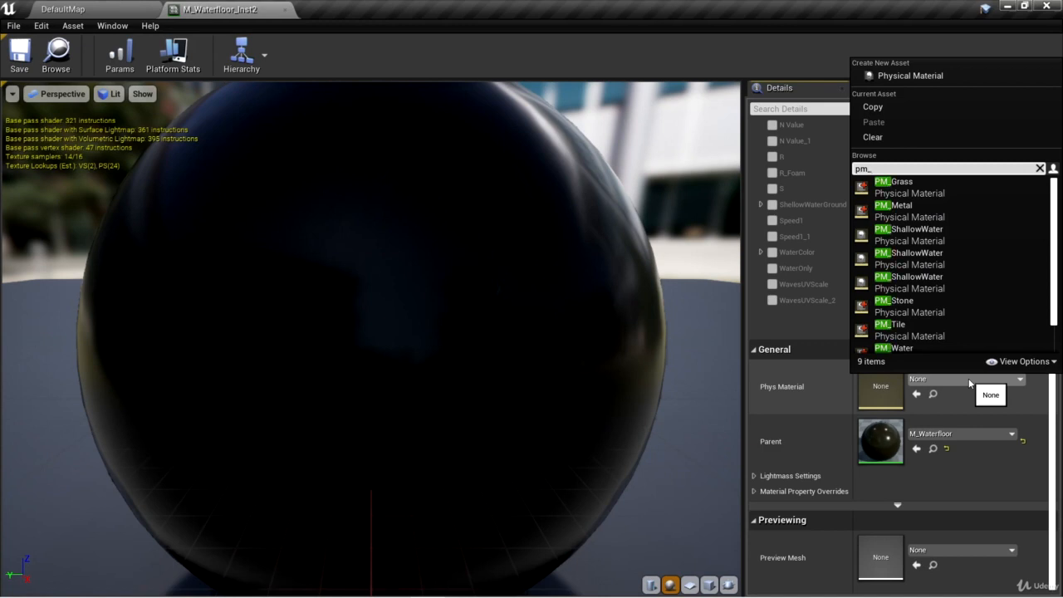
pyautogui.write('water')
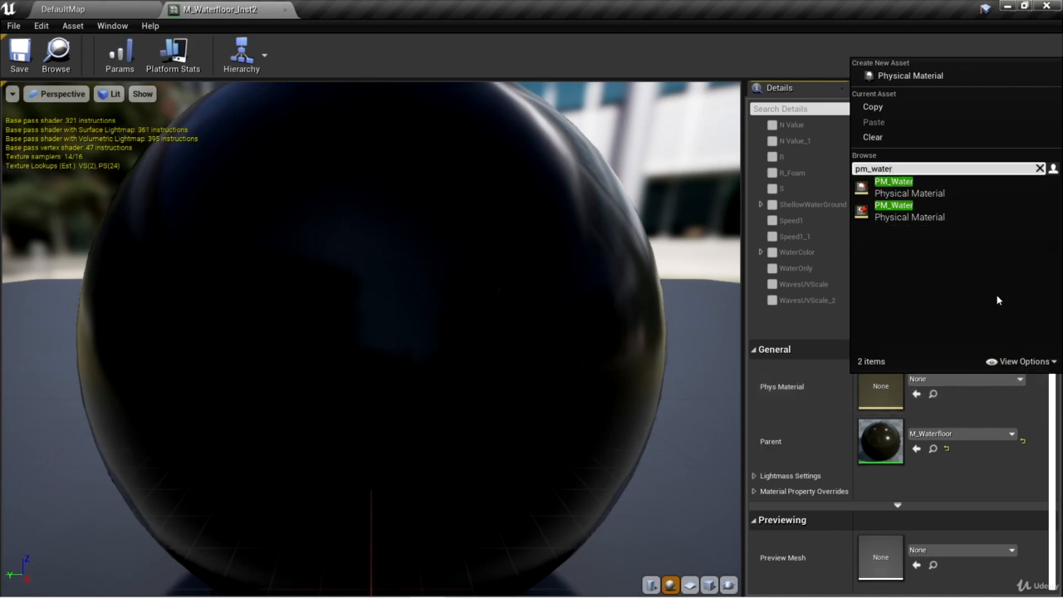
pyautogui.moveTo(930, 190)
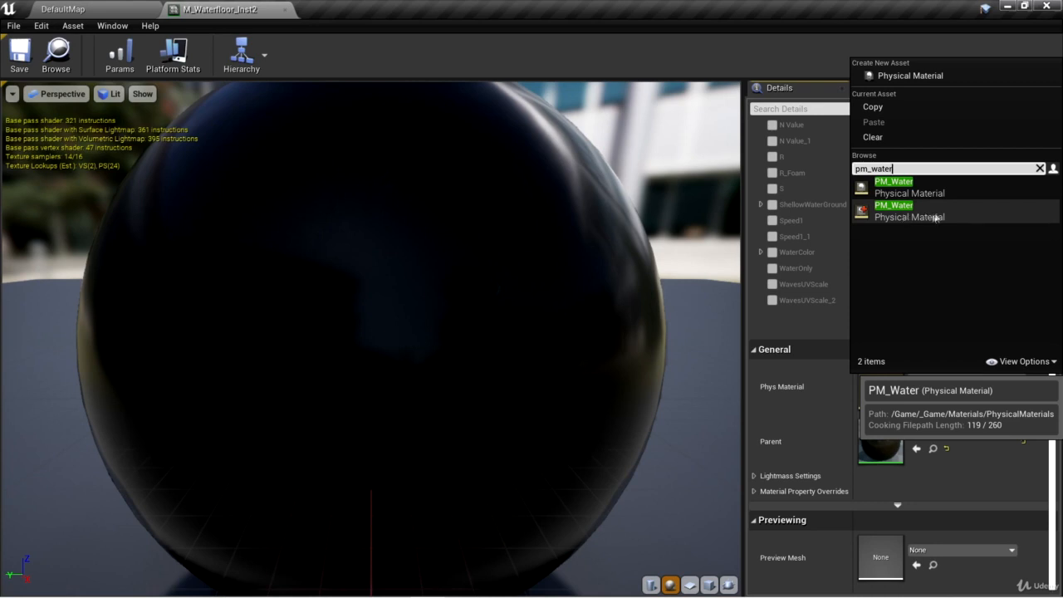
pyautogui.click(896, 215)
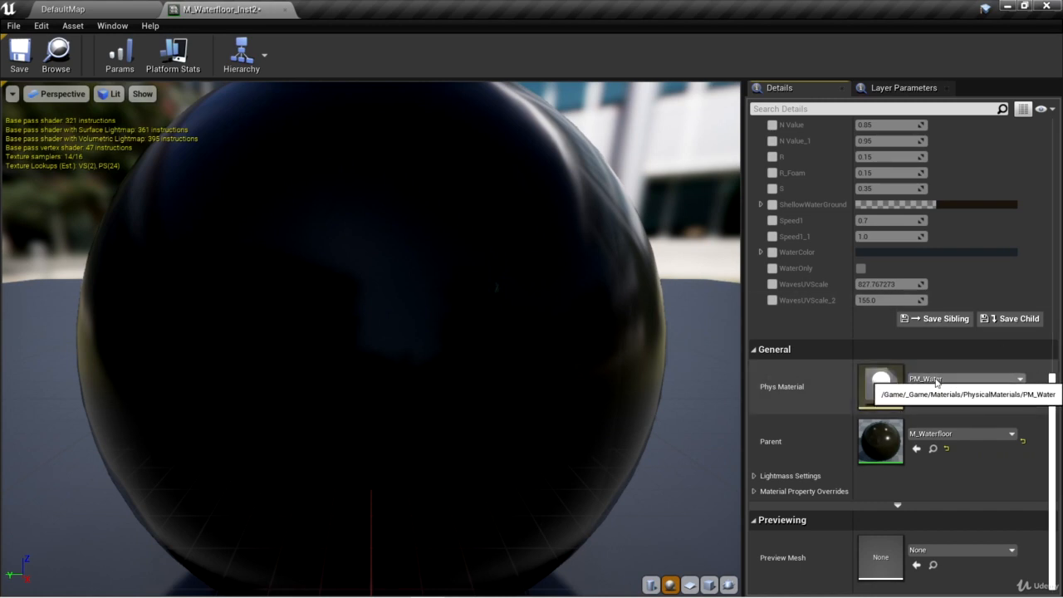
pyautogui.click(21, 66)
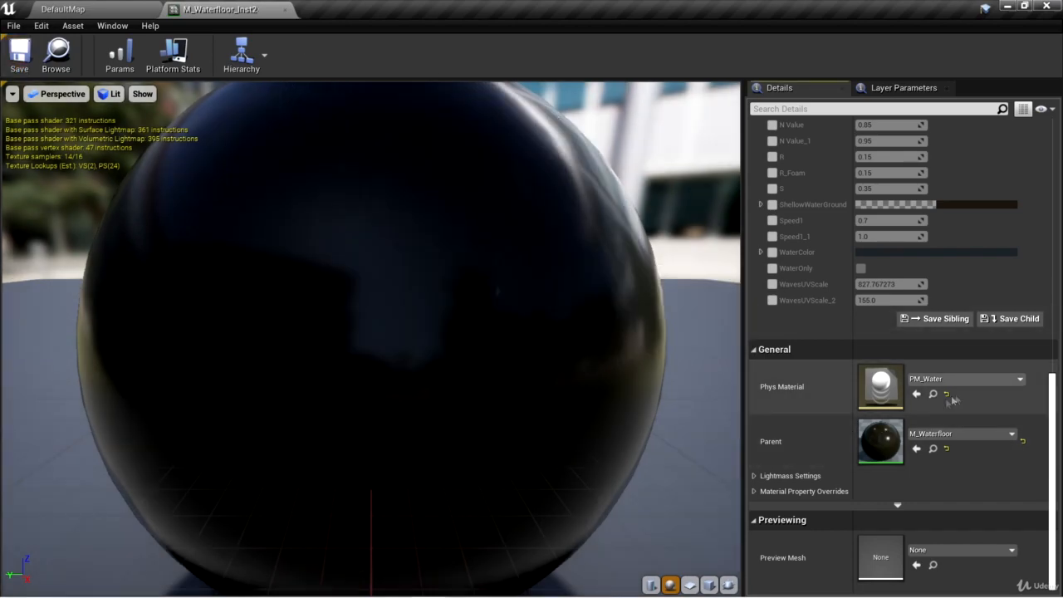
pyautogui.click(285, 10)
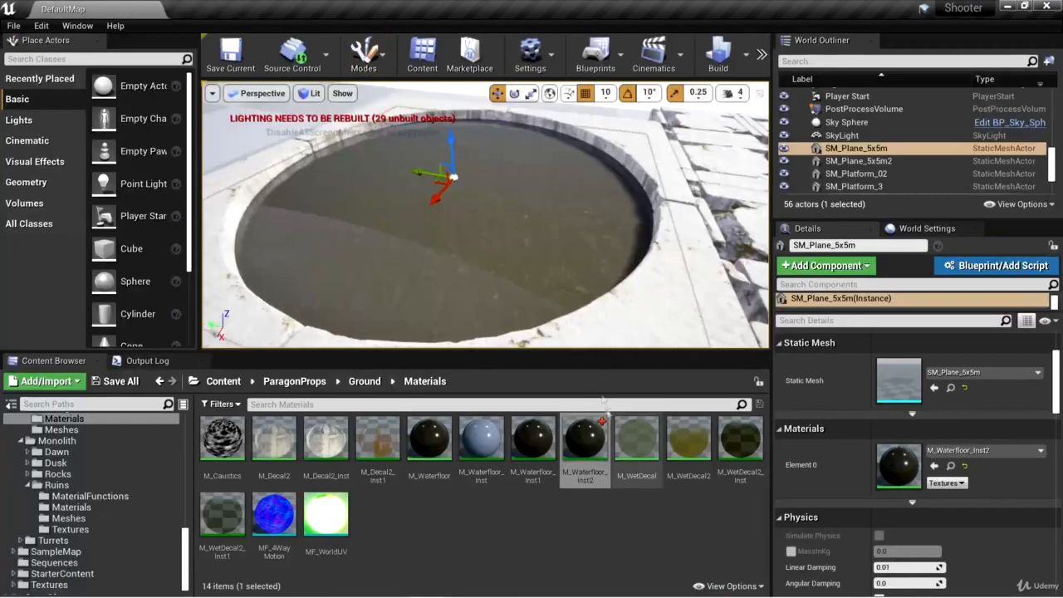
# Step: Select the round grass plane SM_Plane_5x5m2, locate its material M_Ground_Grass and open it
pyautogui.moveTo(630, 320); pyautogui.dragTo(602, 299, button='right')
pyautogui.click(626, 305)
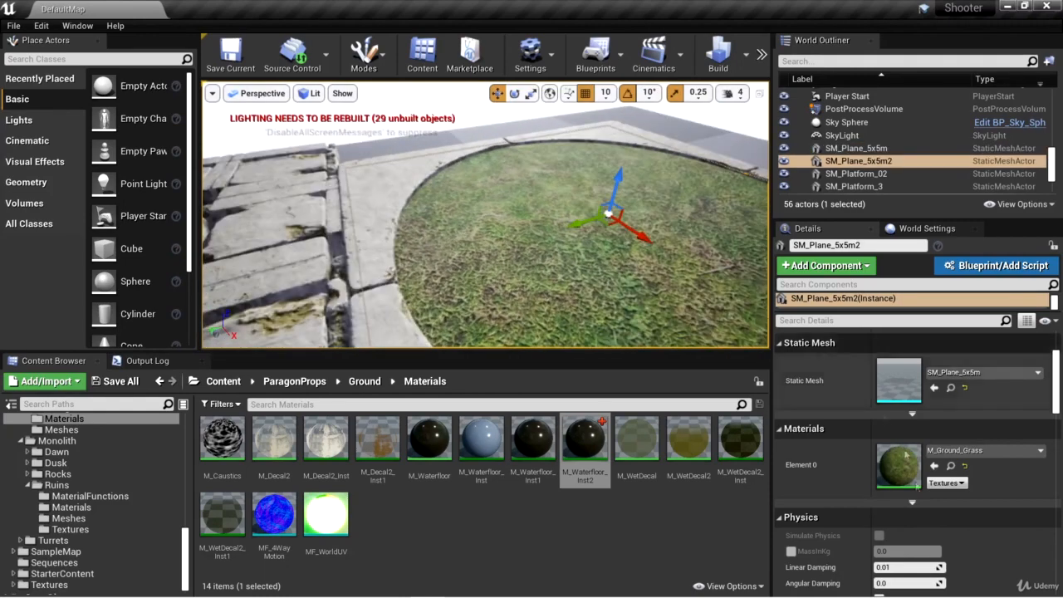
pyautogui.click(951, 466)
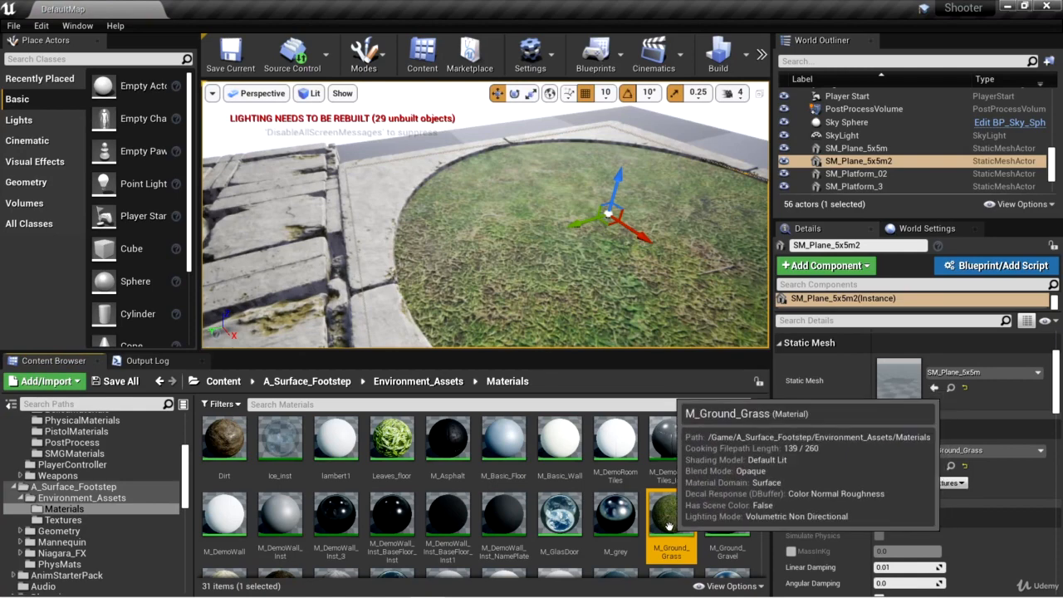
pyautogui.doubleClick(899, 466)
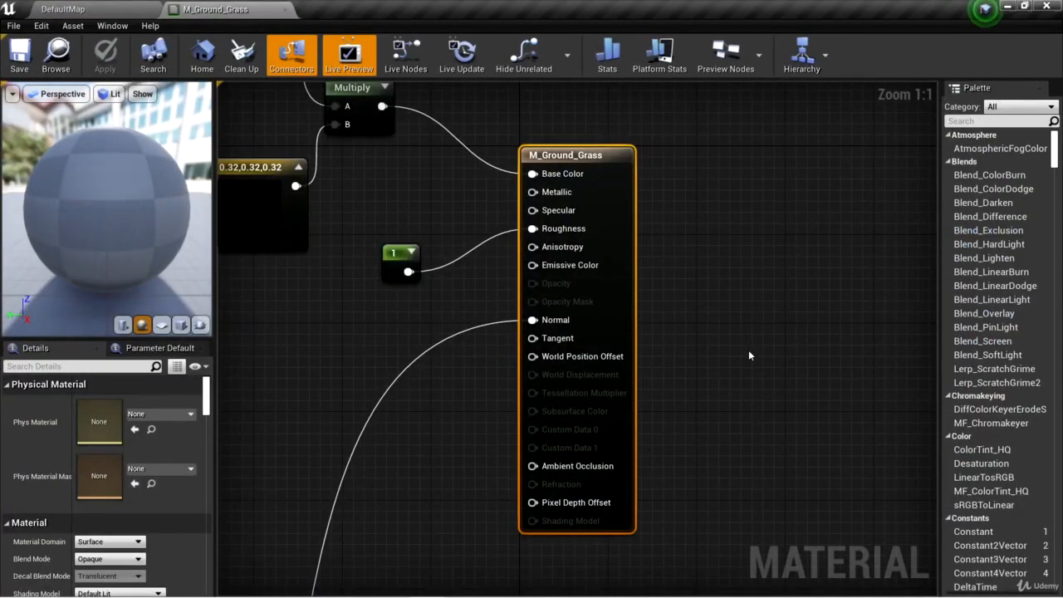
# Step: Assign PM_Grass as the physical material of M_Ground_Grass, then save and close the material
pyautogui.moveTo(749, 355); pyautogui.dragTo(1018, 401, button='right')
pyautogui.scroll(-5, 606, 402)
pyautogui.moveTo(598, 402); pyautogui.dragTo(871, 323, button='right')
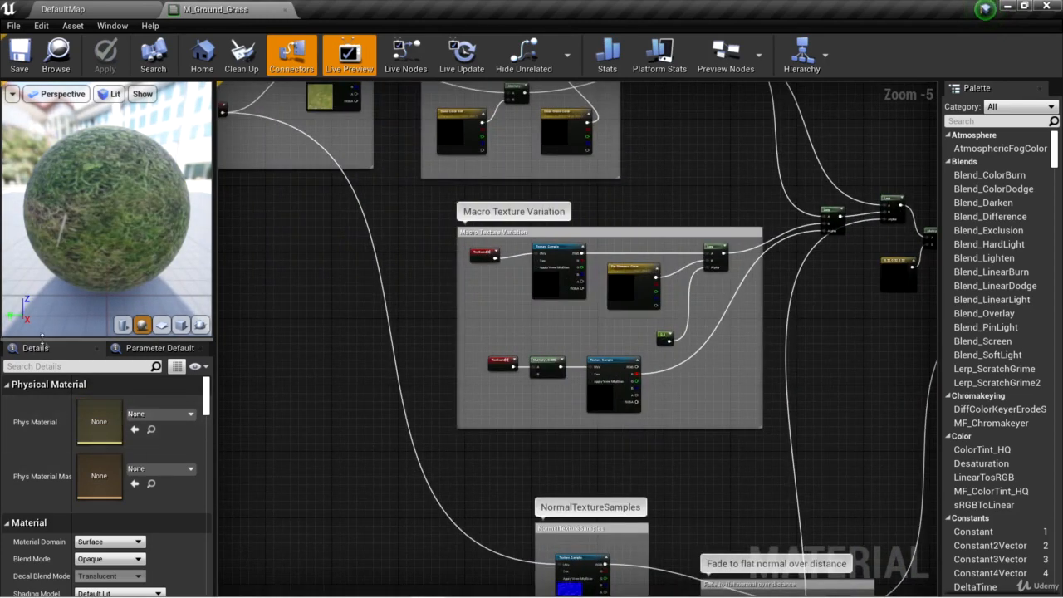
pyautogui.click(162, 414)
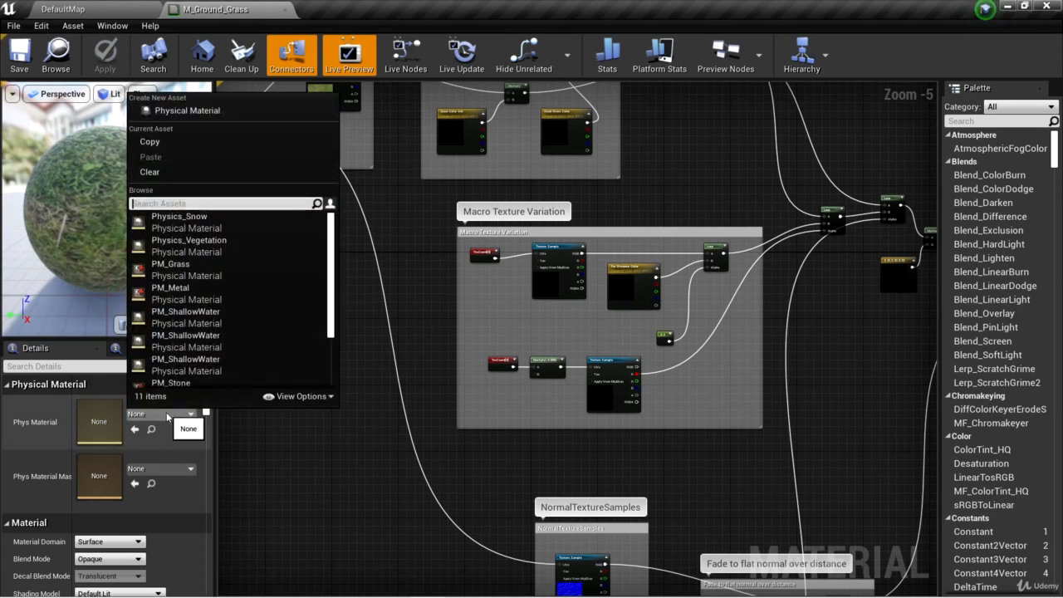
pyautogui.write('pm_g')
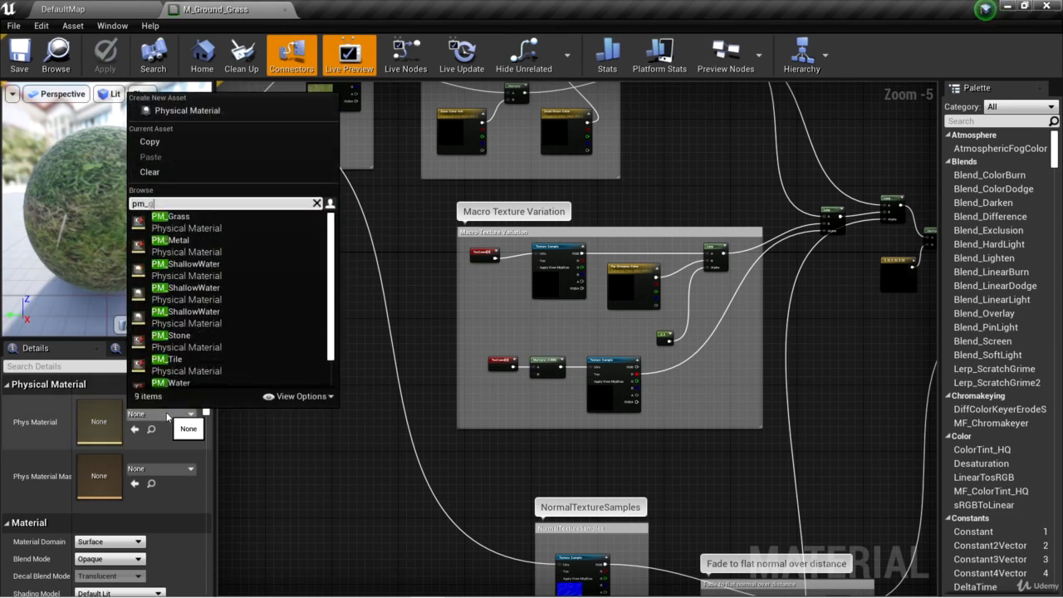
pyautogui.write('rass')
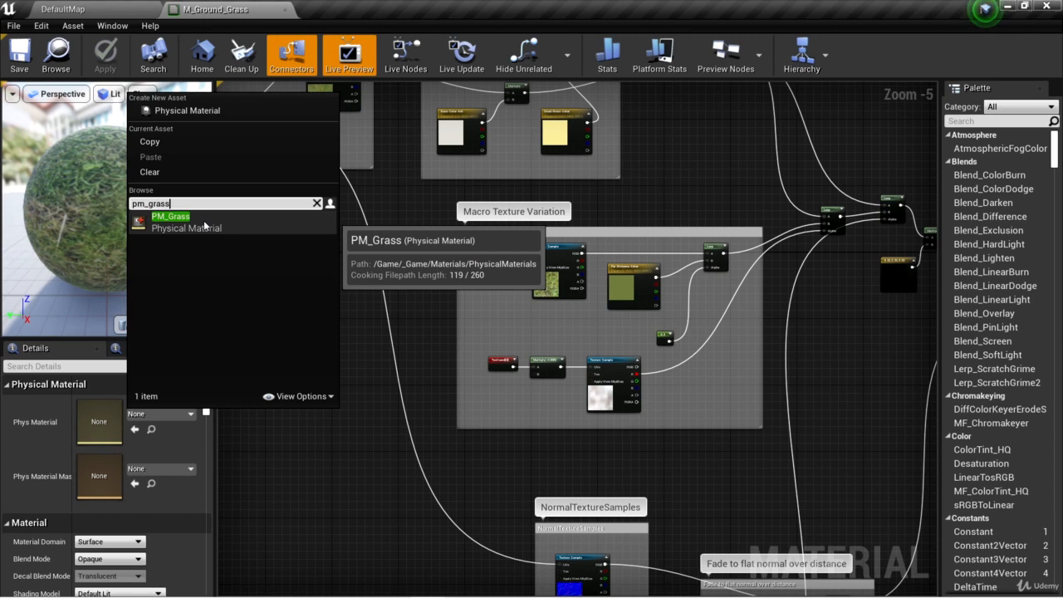
pyautogui.click(204, 219)
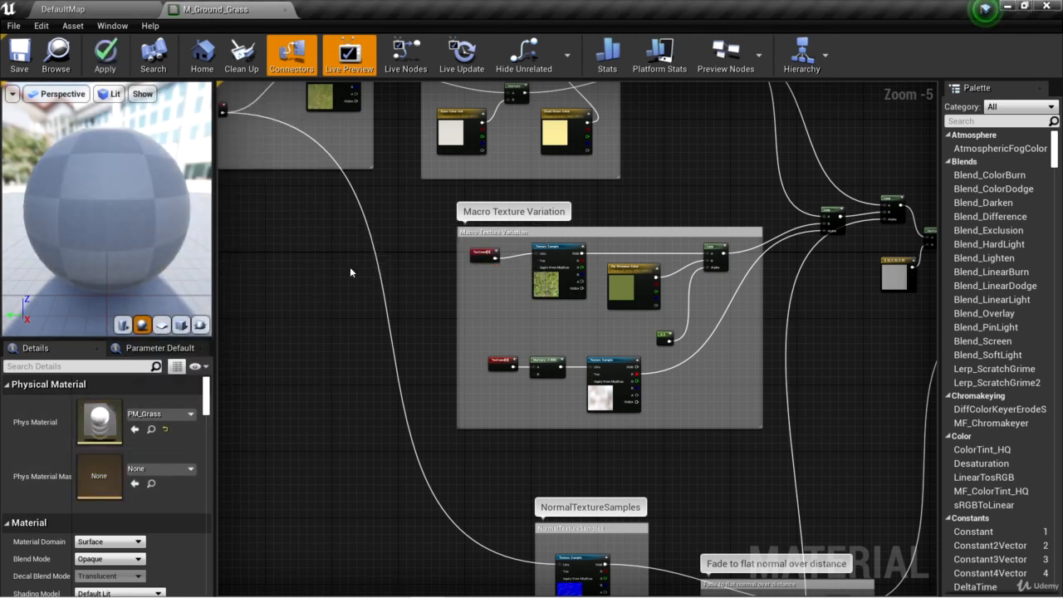
pyautogui.click(19, 54)
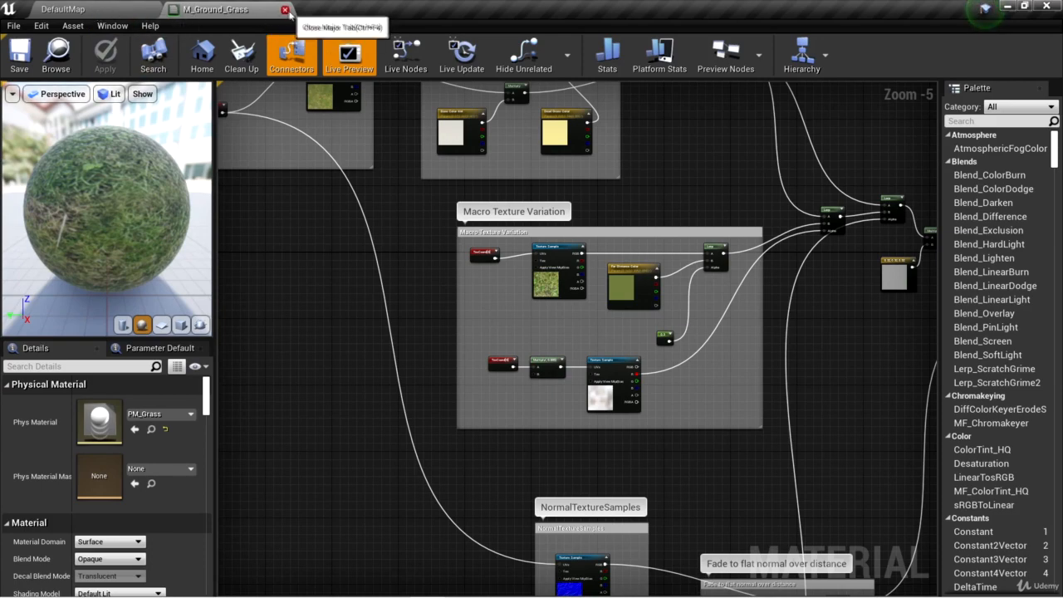
pyautogui.click(285, 10)
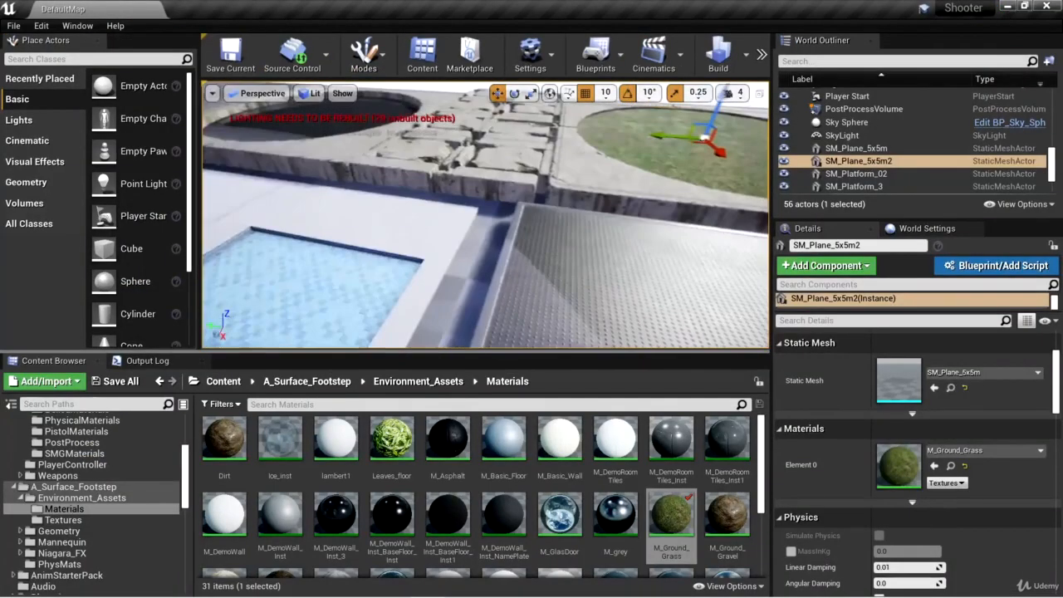
# Step: Select the tiled piece SM_ShowerWall2 around the blue basin, locate its Element 0 material instance MI_ShowerRoomTileFloorPainted_01 and open it
pyautogui.moveTo(486, 216); pyautogui.dragTo(516, 218, button='right')
pyautogui.click(515, 218)
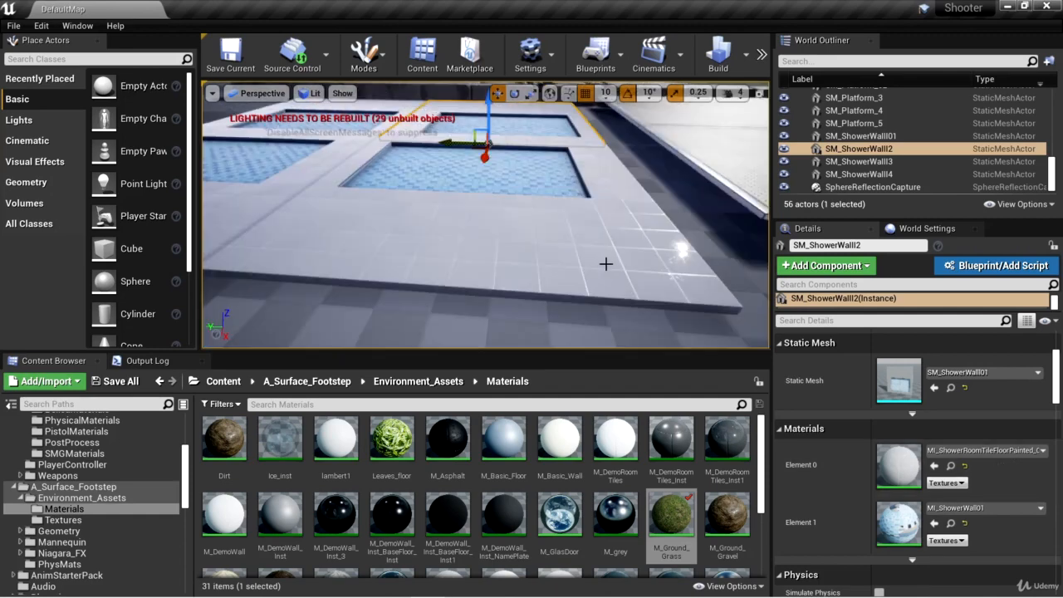
pyautogui.click(951, 466)
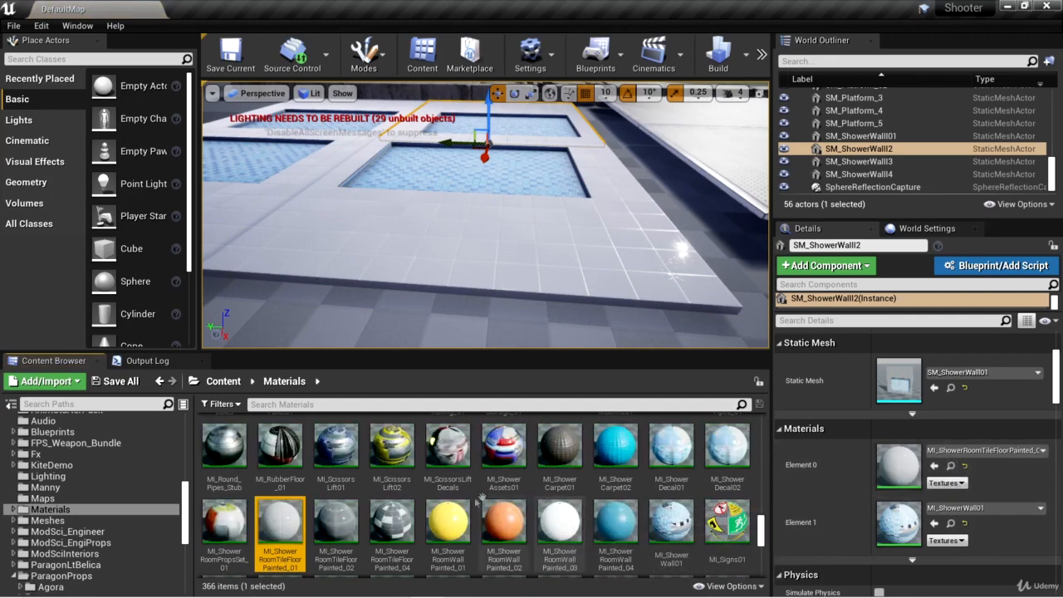
pyautogui.doubleClick(280, 521)
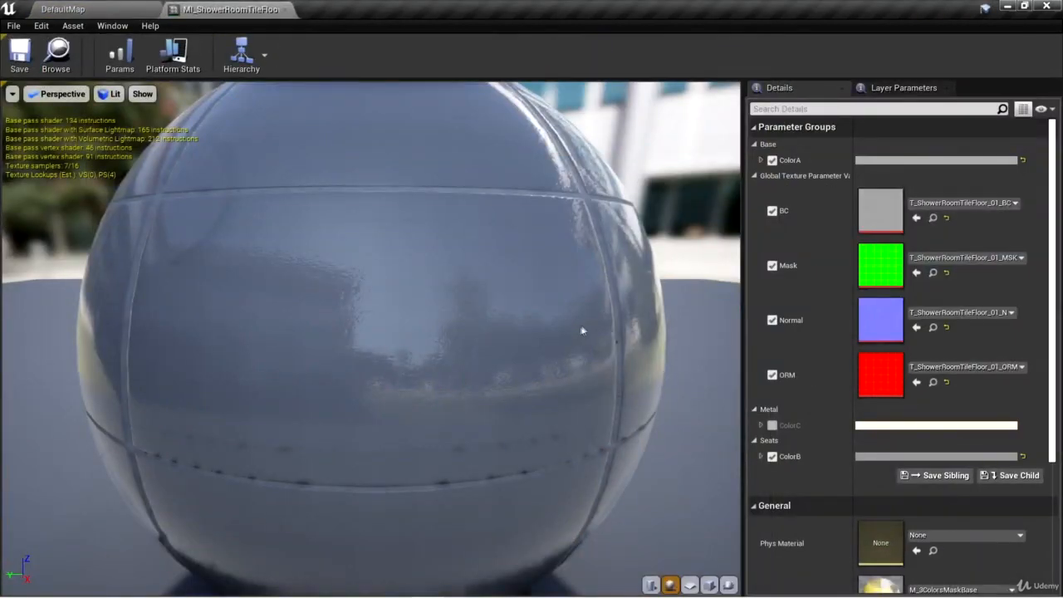
# Step: Assign PM_Tile as the physical material of MI_ShowerRoomTileFloorPainted_01, then save and close the material instance
pyautogui.moveTo(595, 294); pyautogui.dragTo(465, 391)
pyautogui.scroll(-2, 845, 438)
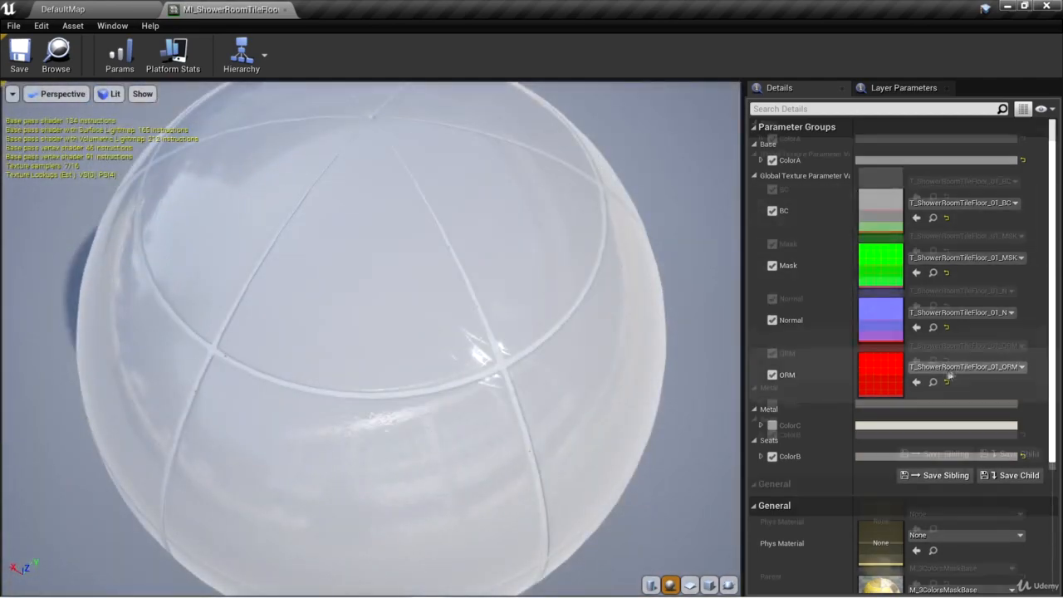
pyautogui.click(942, 447)
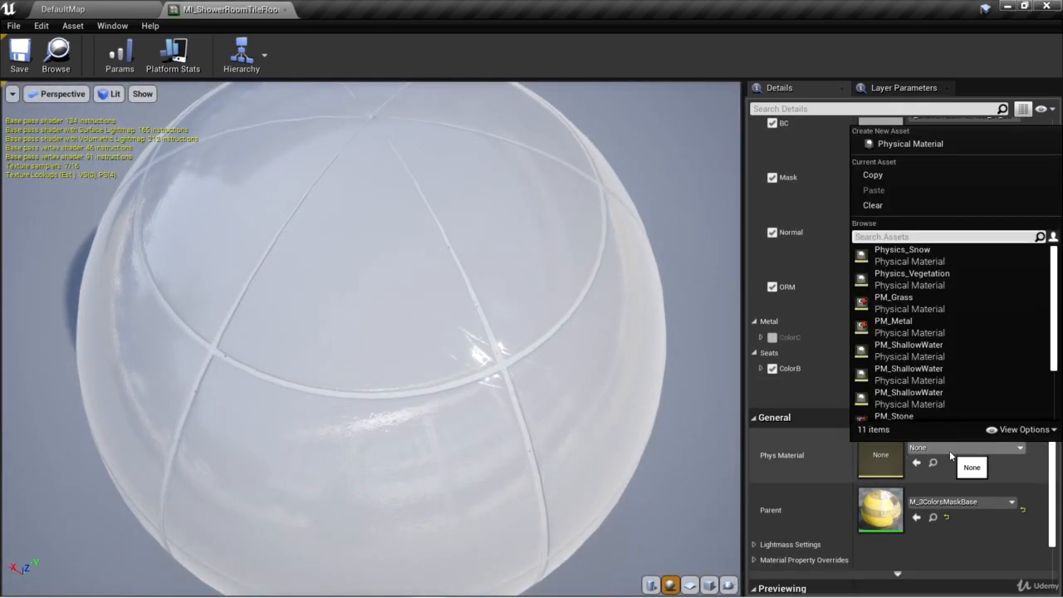
pyautogui.write('pm_Tile')
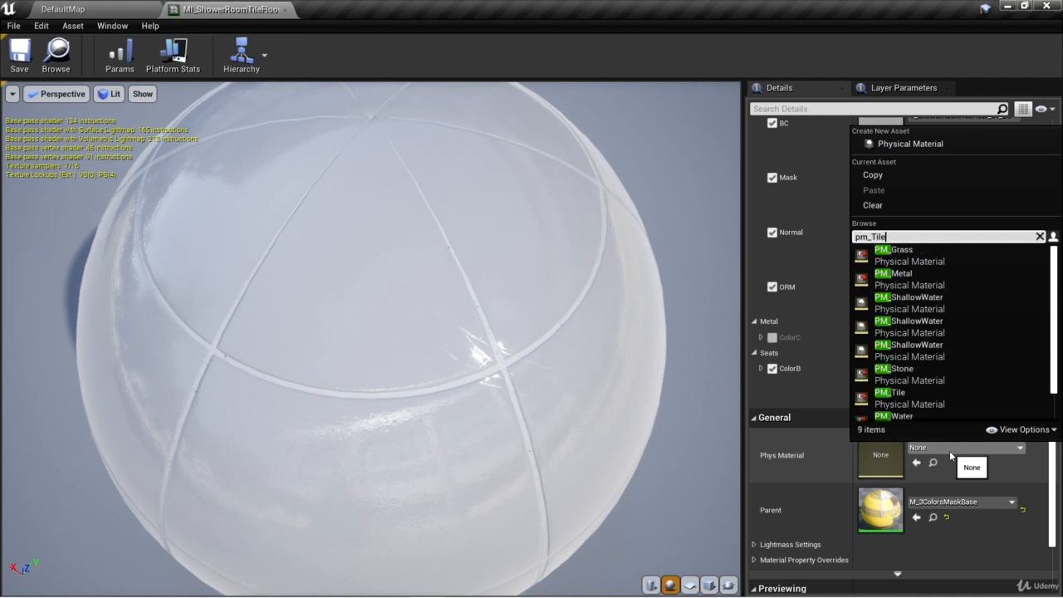
pyautogui.press('Return')
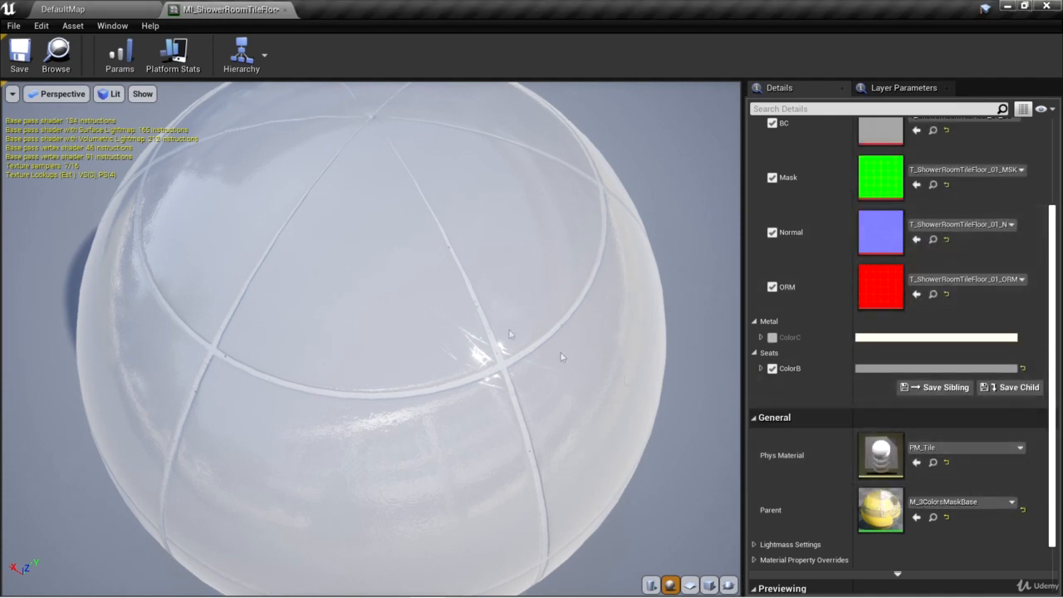
pyautogui.moveTo(598, 373); pyautogui.dragTo(459, 339)
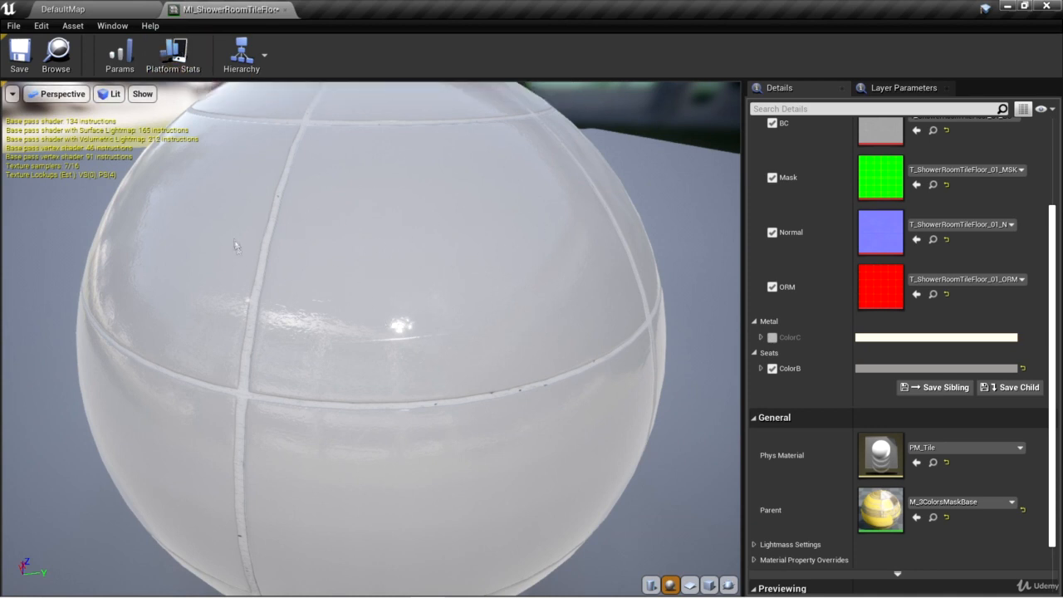
pyautogui.click(19, 56)
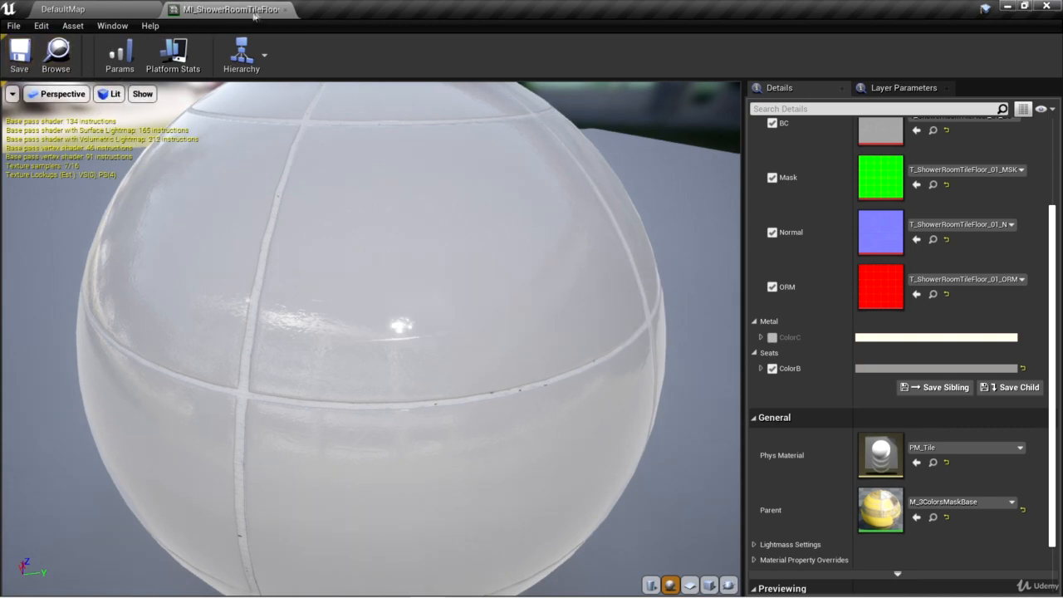
pyautogui.click(285, 9)
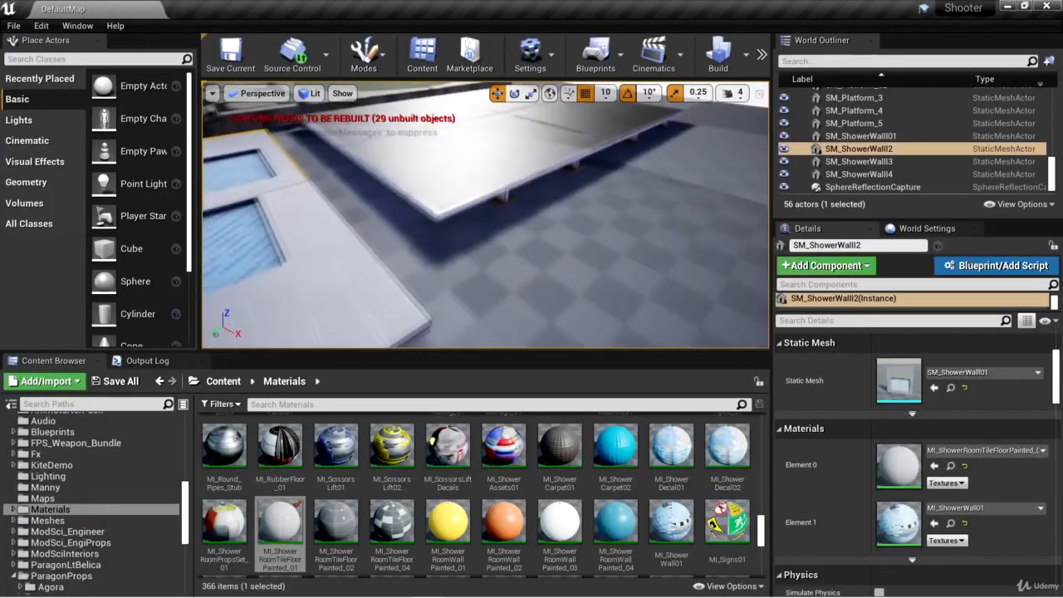
# Step: Select the metal platform SM_Platform_5, locate its Element 0 material instance MI_Platform_01 and open it
pyautogui.moveTo(608, 271)
pyautogui.mouseDown(button='right')
pyautogui.moveTo(532, 271)
pyautogui.moveTo(608, 270)
pyautogui.mouseUp(button='right')
pyautogui.click(552, 239)
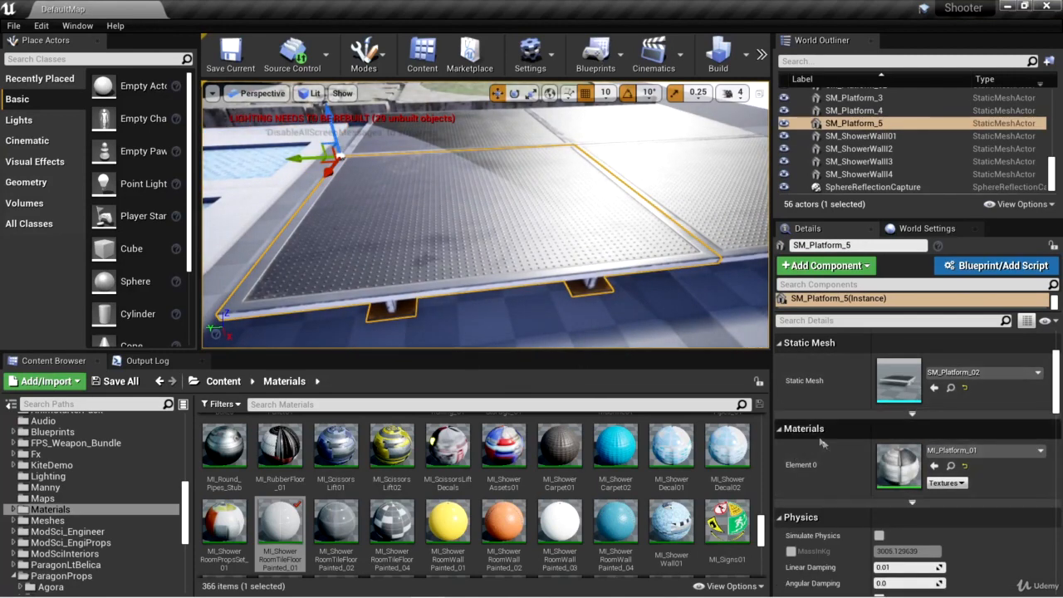
pyautogui.click(951, 465)
pyautogui.doubleClick(392, 523)
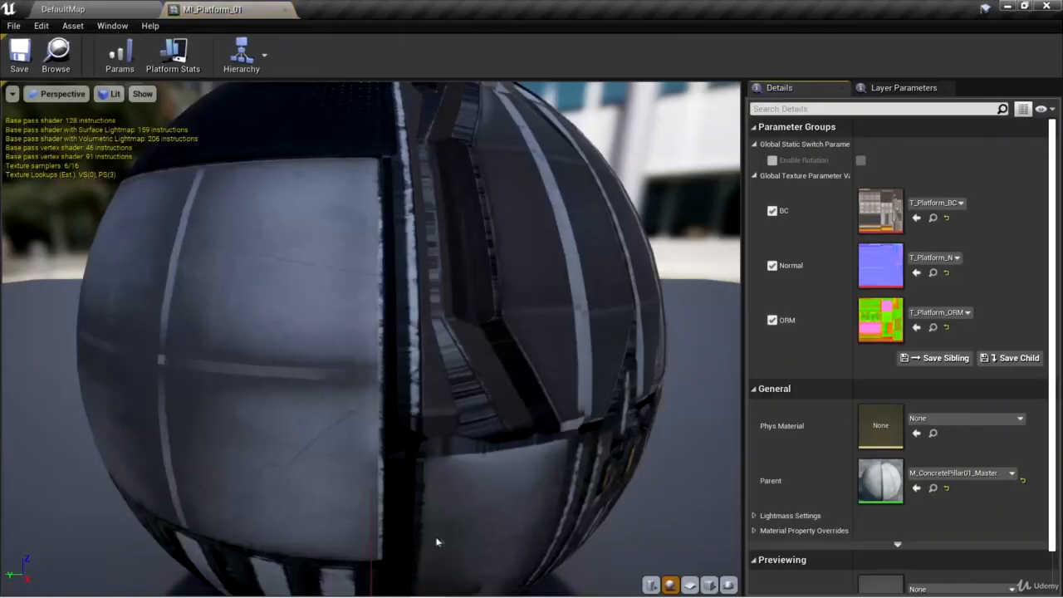
# Step: Assign PM_Metal as the physical material of MI_Platform_01, then save and close the material instance
pyautogui.moveTo(571, 421); pyautogui.dragTo(591, 339)
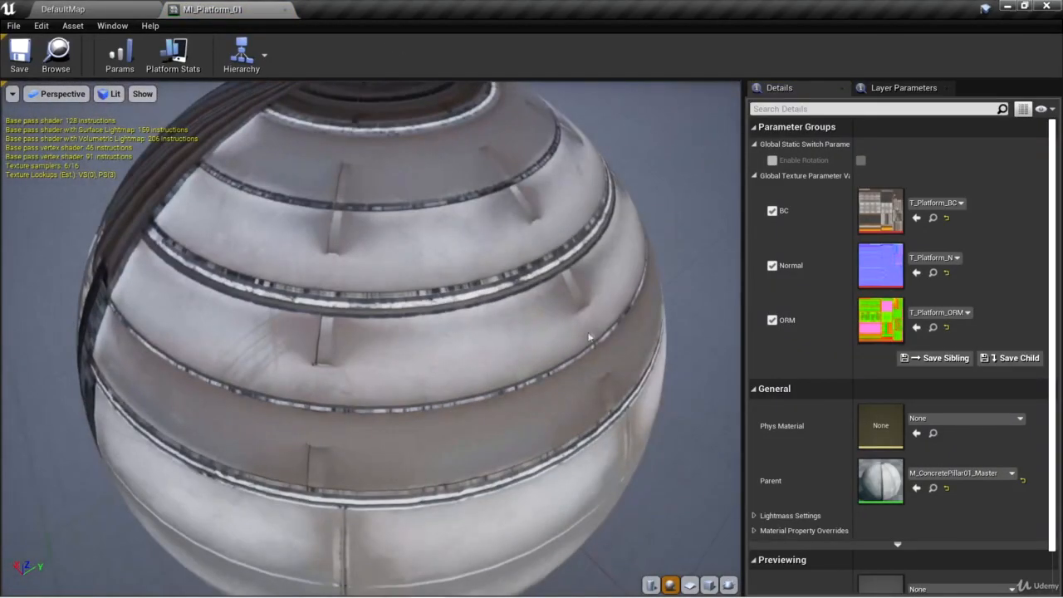
pyautogui.click(959, 420)
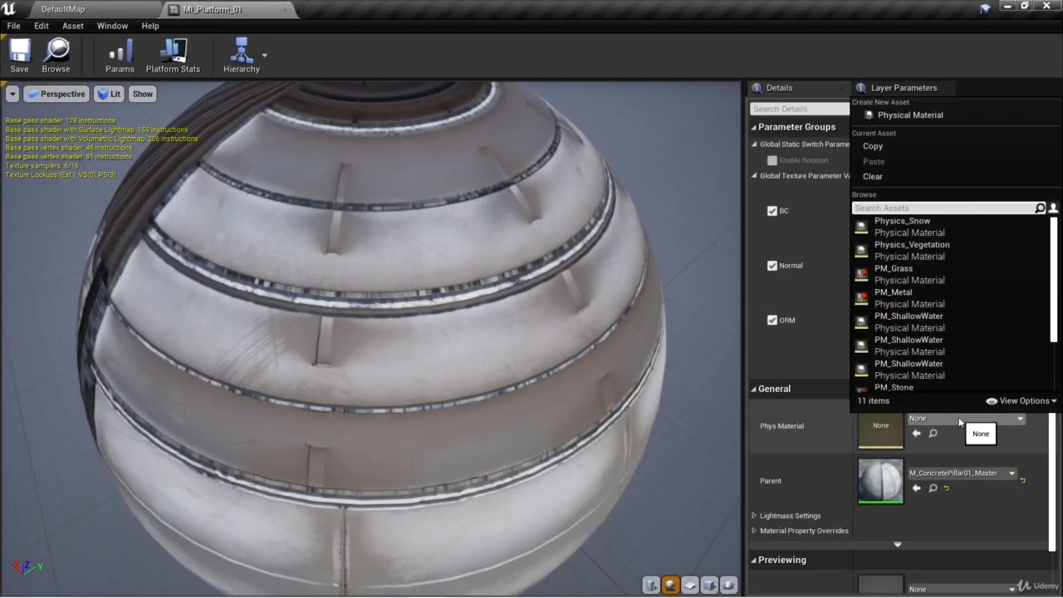
pyautogui.write('pm_')
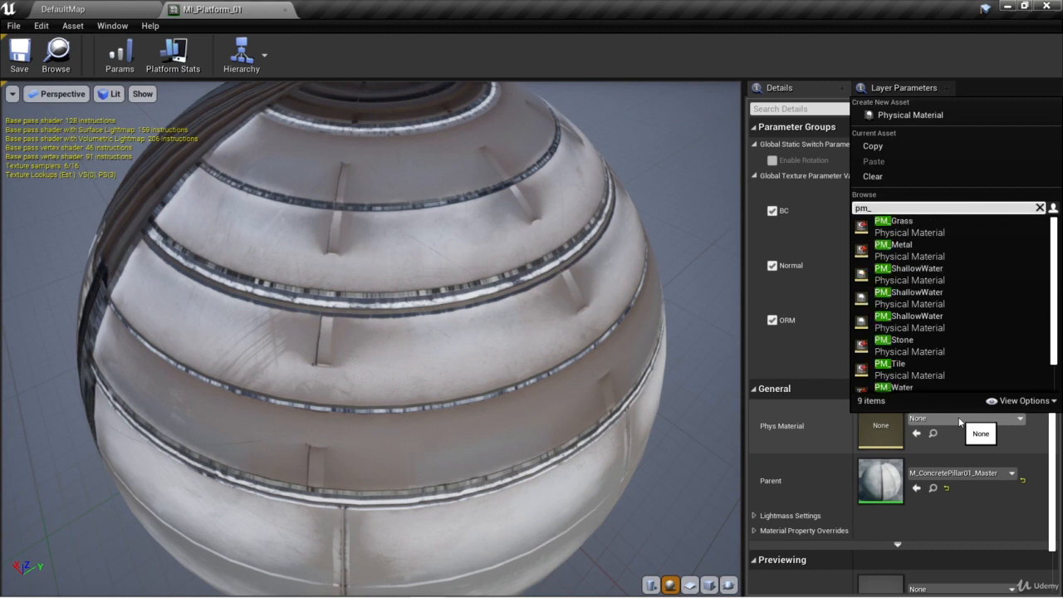
pyautogui.write('metal')
pyautogui.press('Return')
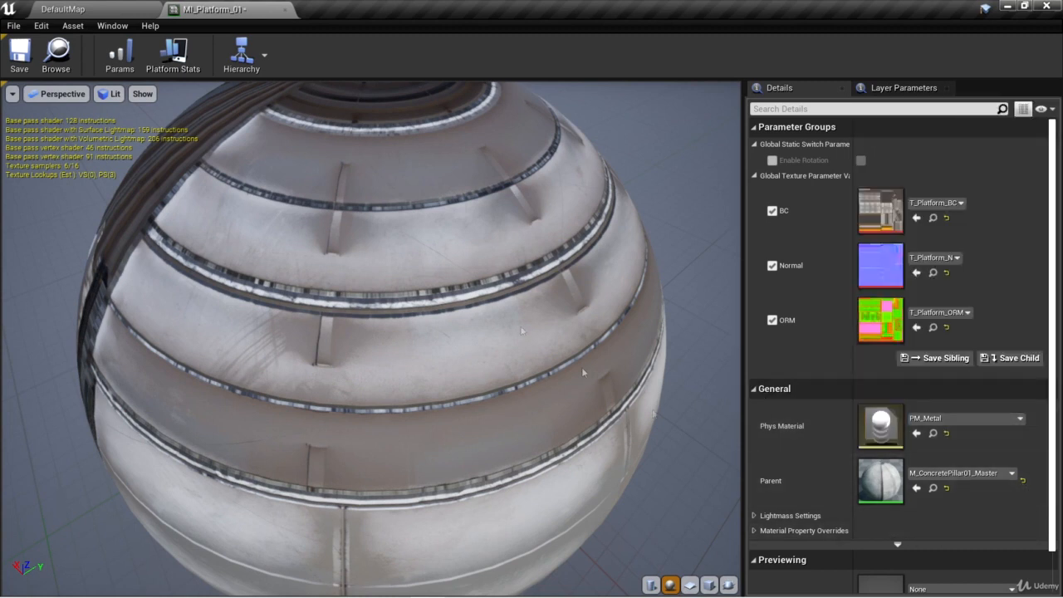
pyautogui.click(19, 54)
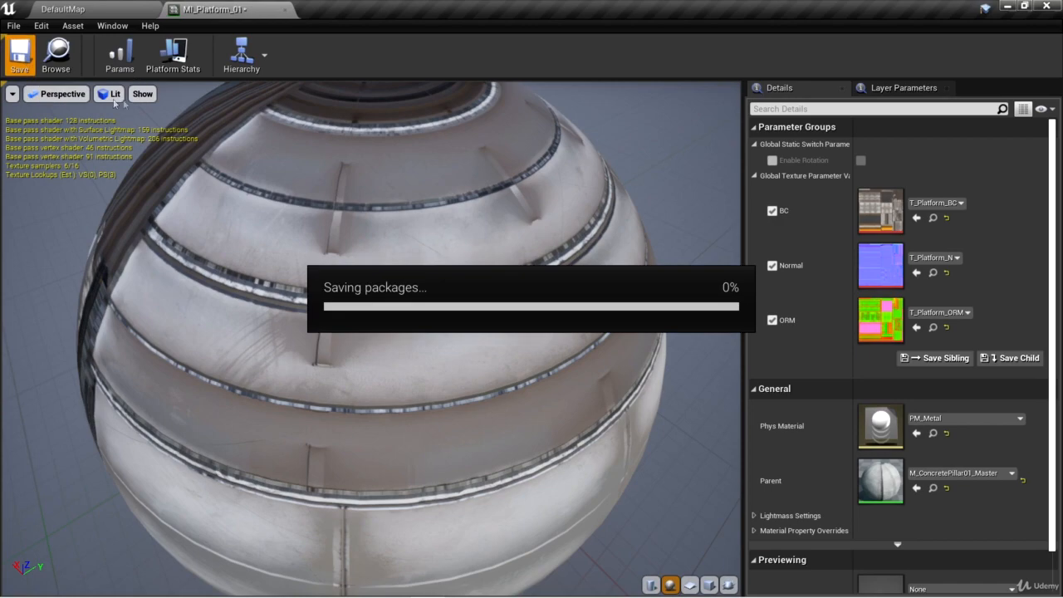
pyautogui.click(286, 9)
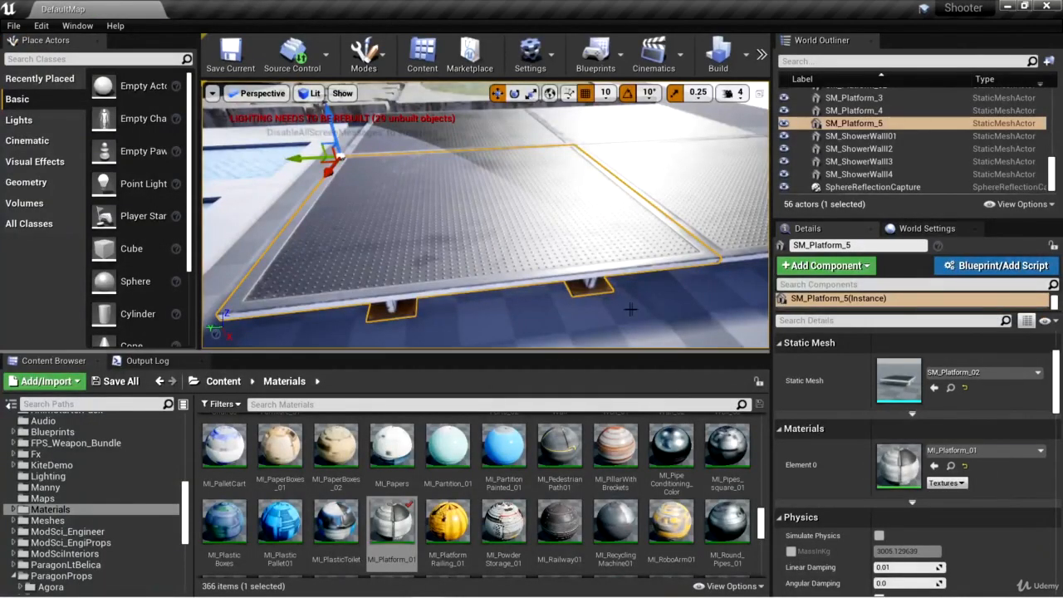
pyautogui.moveTo(639, 298)
pyautogui.mouseDown(button='right')
pyautogui.moveTo(652, 287)
pyautogui.moveTo(643, 315)
pyautogui.moveTo(640, 298)
pyautogui.moveTo(683, 256)
pyautogui.moveTo(676, 287)
pyautogui.moveTo(637, 299)
pyautogui.mouseUp(button='right')
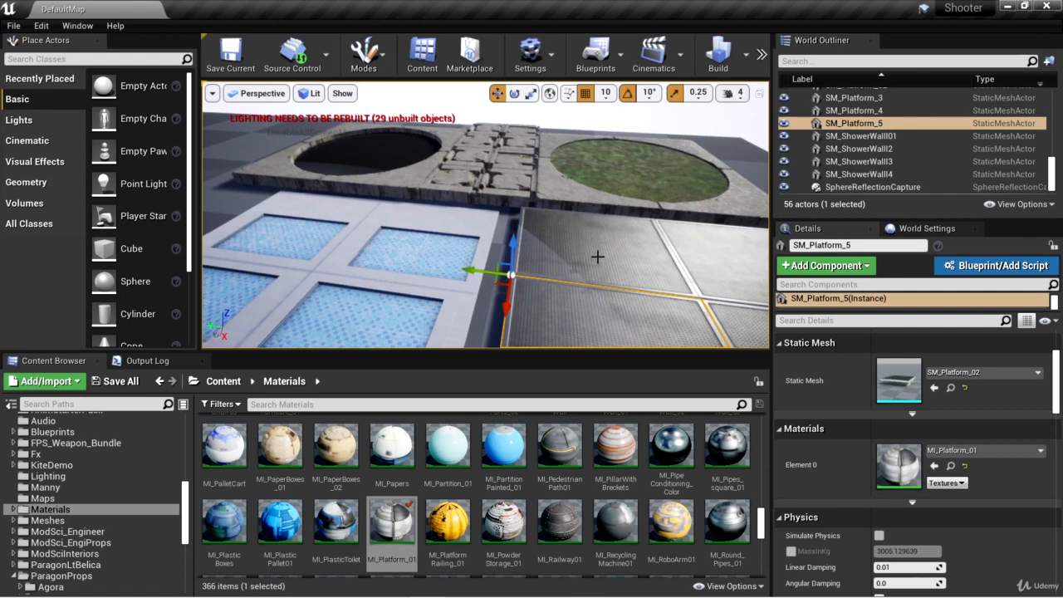
pyautogui.press('w')
pyautogui.moveTo(598, 256); pyautogui.dragTo(666, 294, button='right')
pyautogui.press('a')
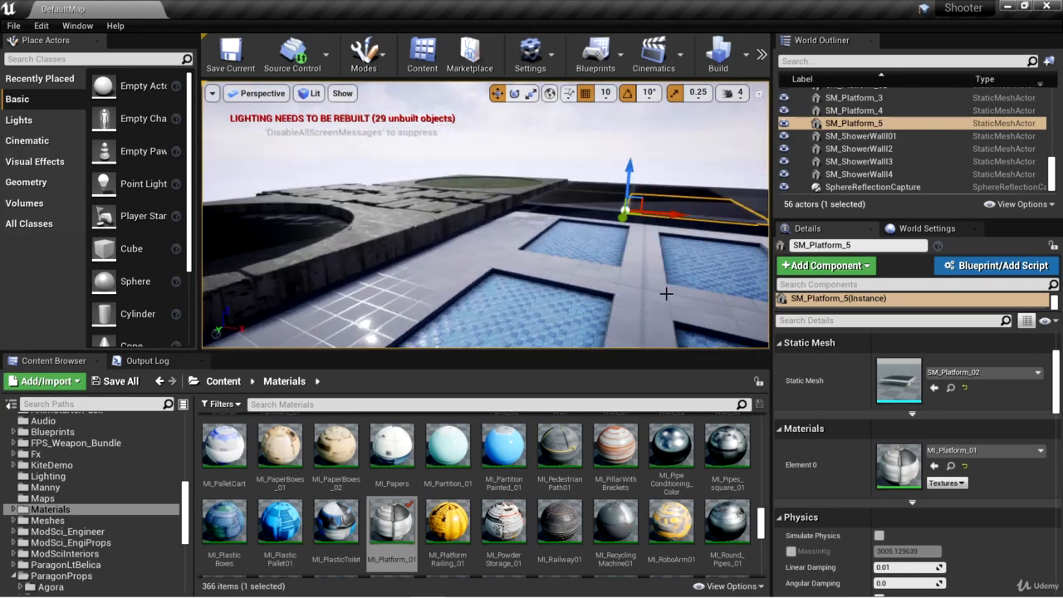